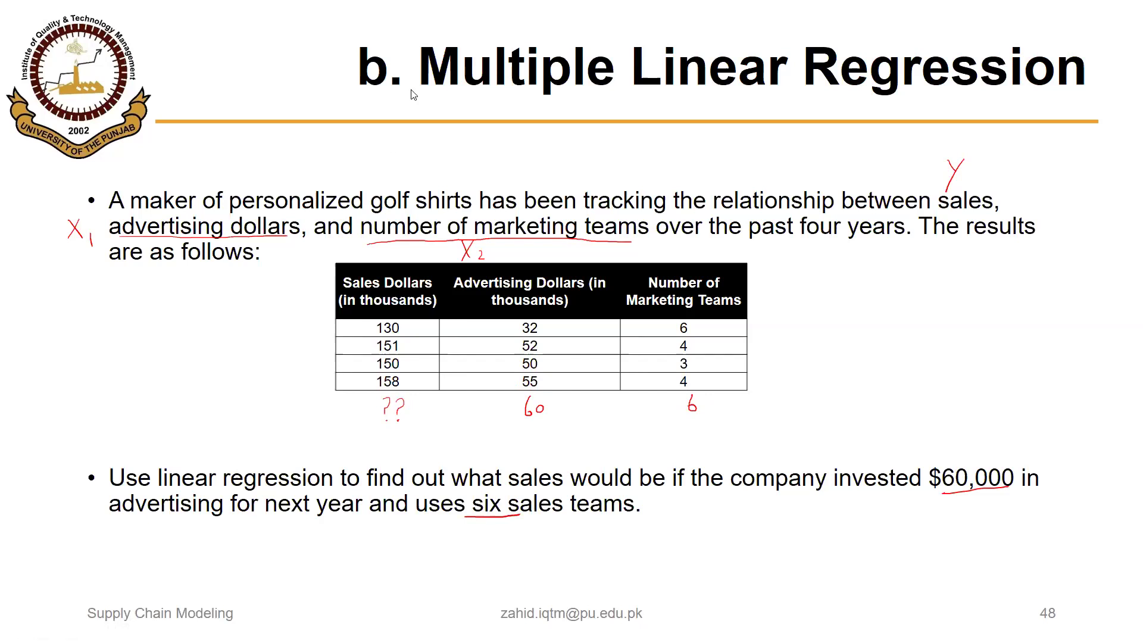
Leave the PowerPoint slideshow and return to Excel's MLR sheet with Alt+Tab.
key(alt+Tab)
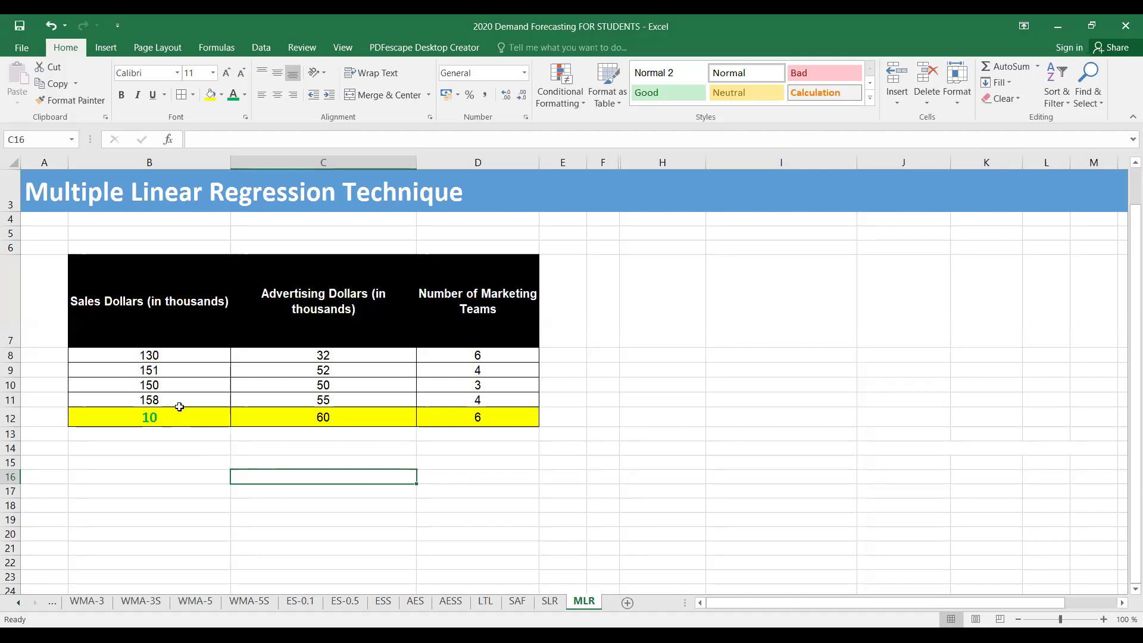
Clear the placeholder 10 from the forecast sales cell B12.
click(159, 422)
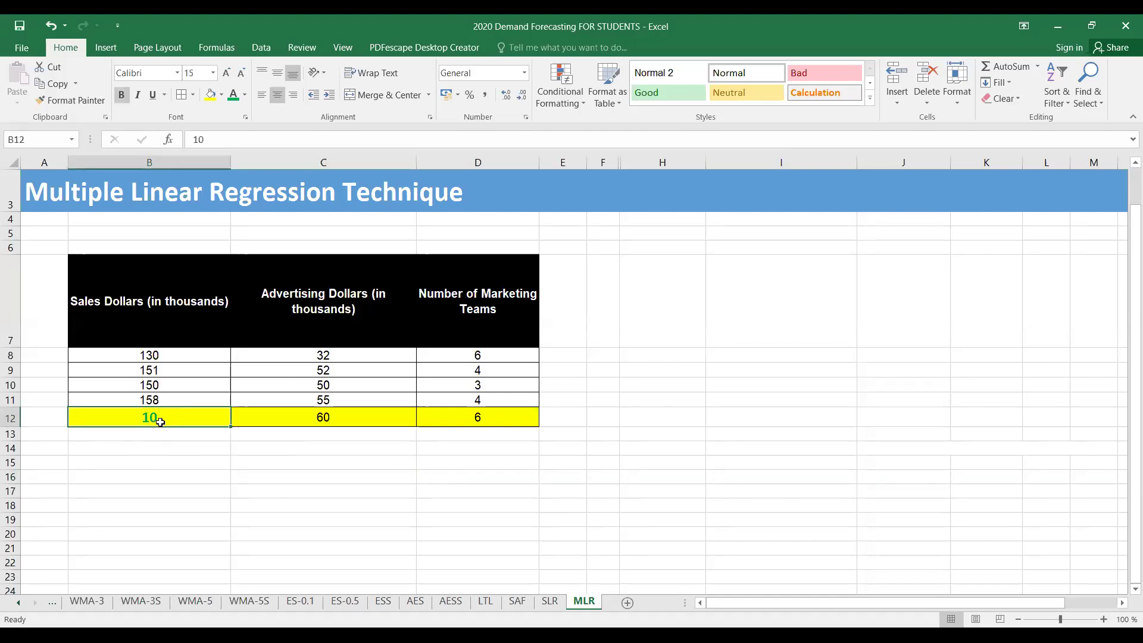
key(Delete)
click(237, 445)
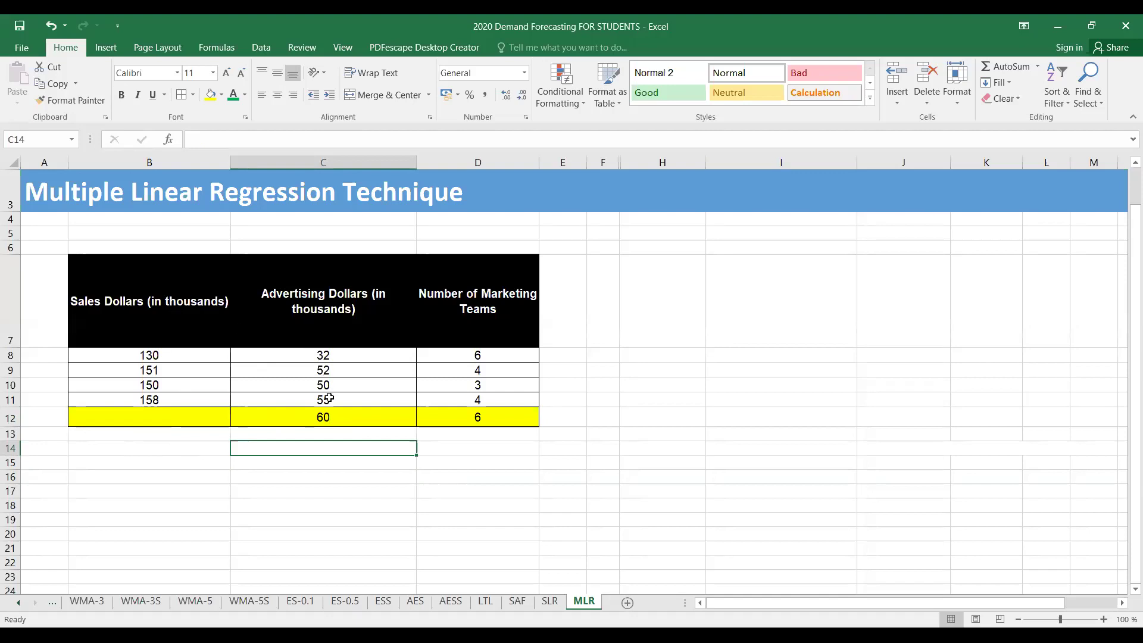
Make the advertising value 60 in C12 and the teams value 6 in D12 bold.
click(322, 416)
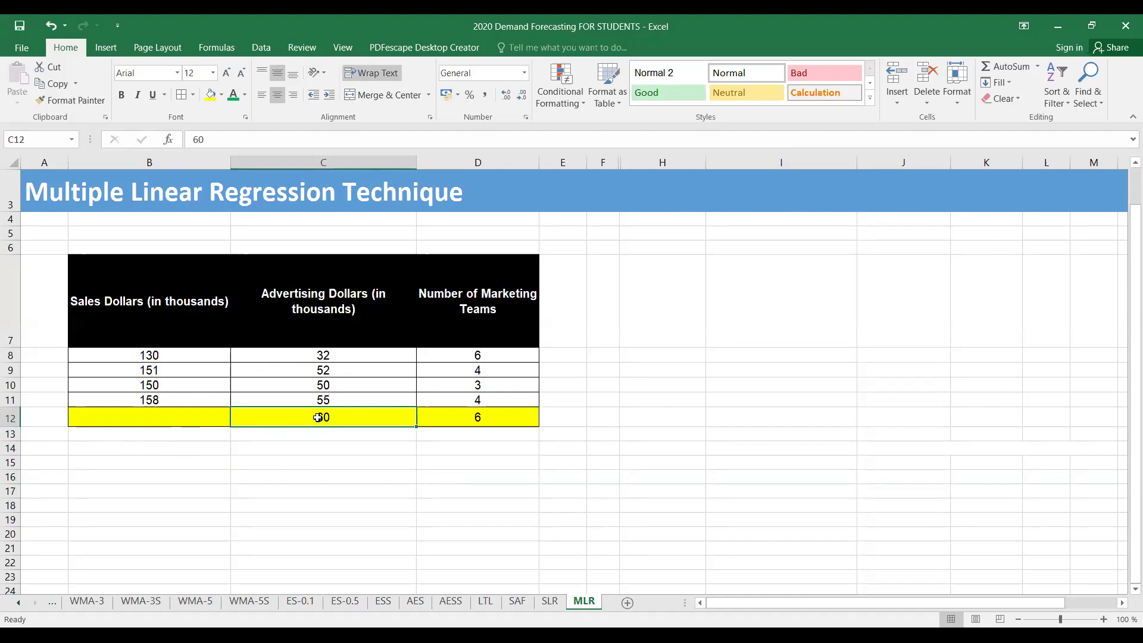
click(121, 95)
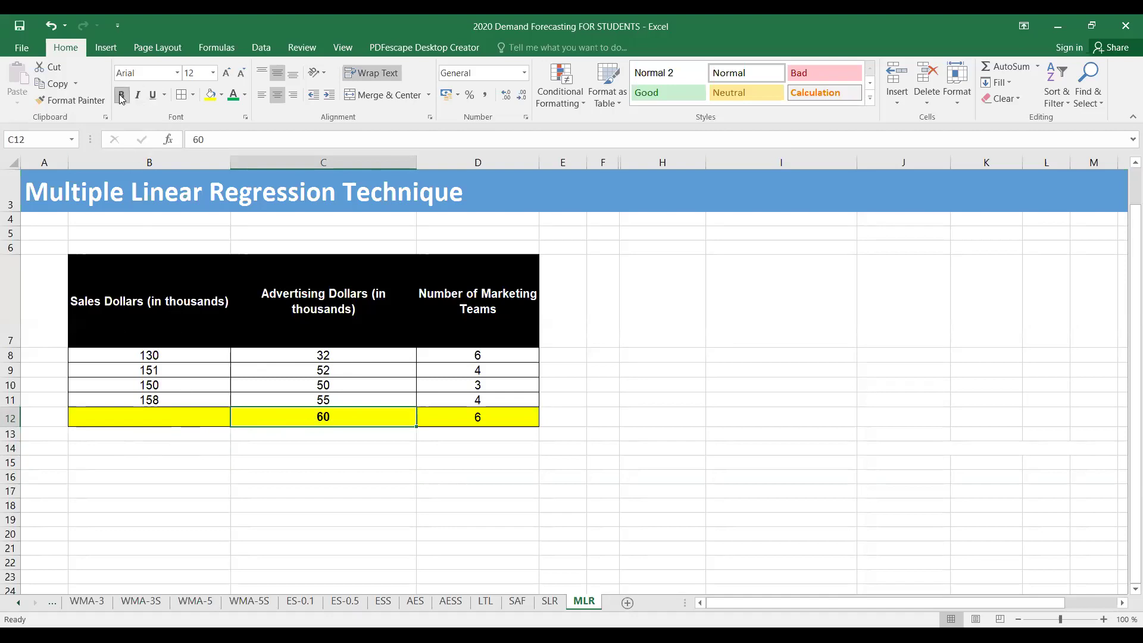
click(484, 418)
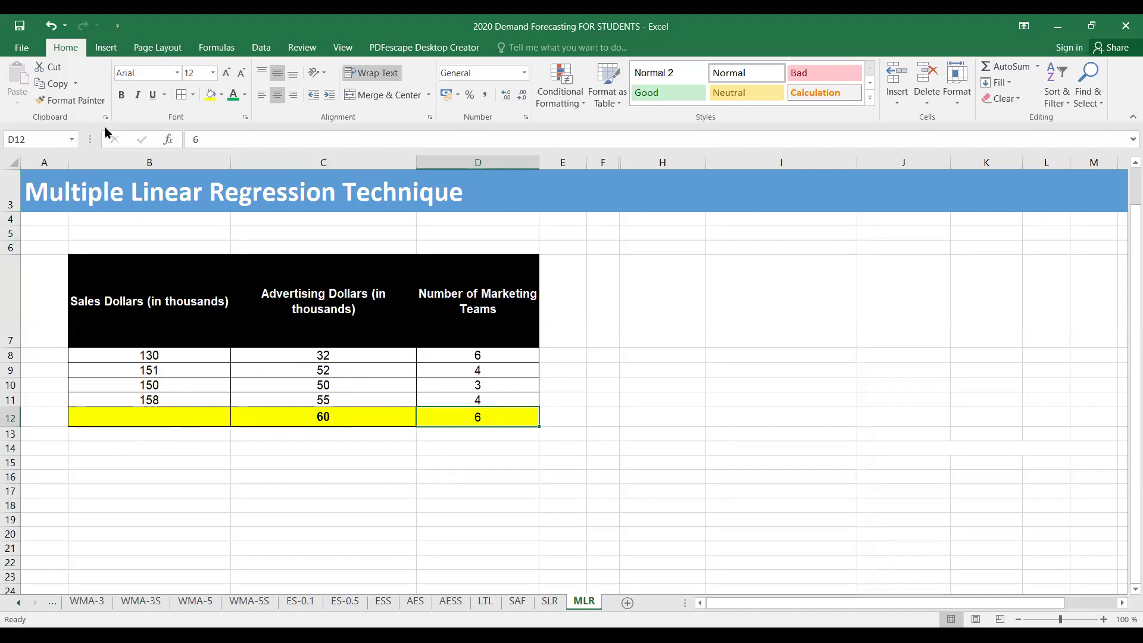
click(121, 96)
Start a Data Analysis Regression and clear the old Y, X and output ranges.
click(261, 47)
click(1028, 83)
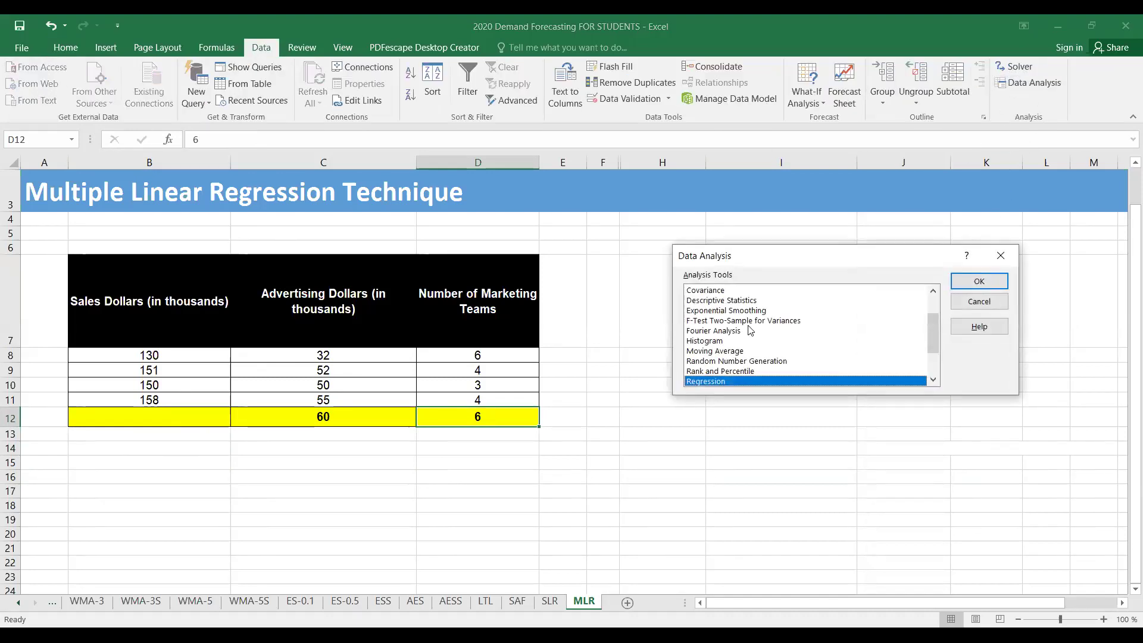
click(970, 281)
key(Delete)
click(857, 245)
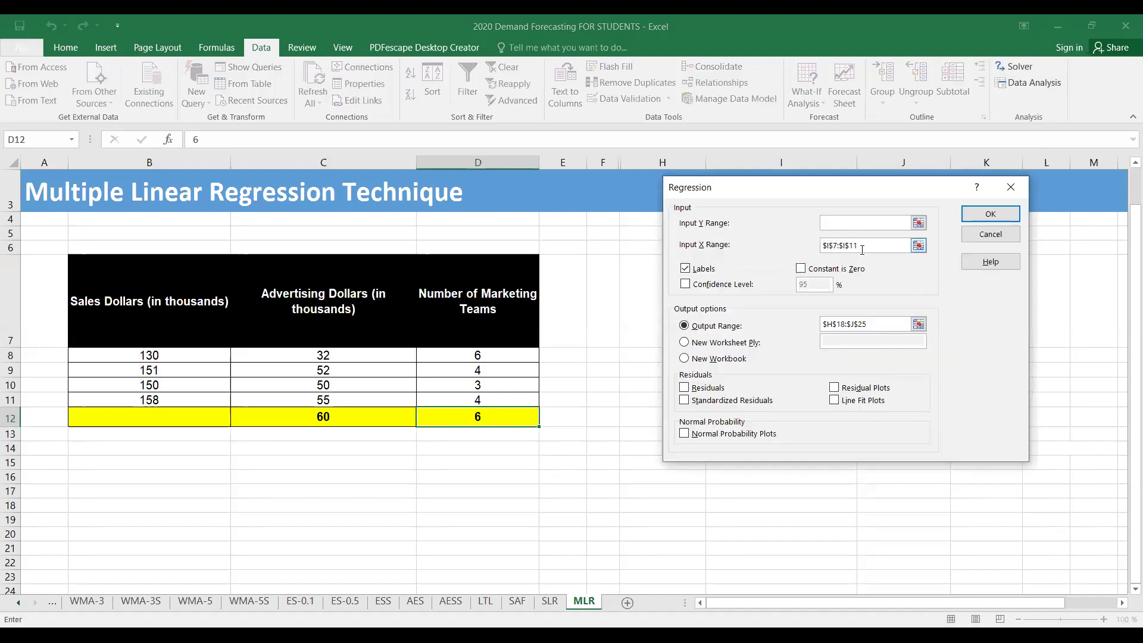
drag(861, 245, 816, 250)
key(Delete)
click(863, 323)
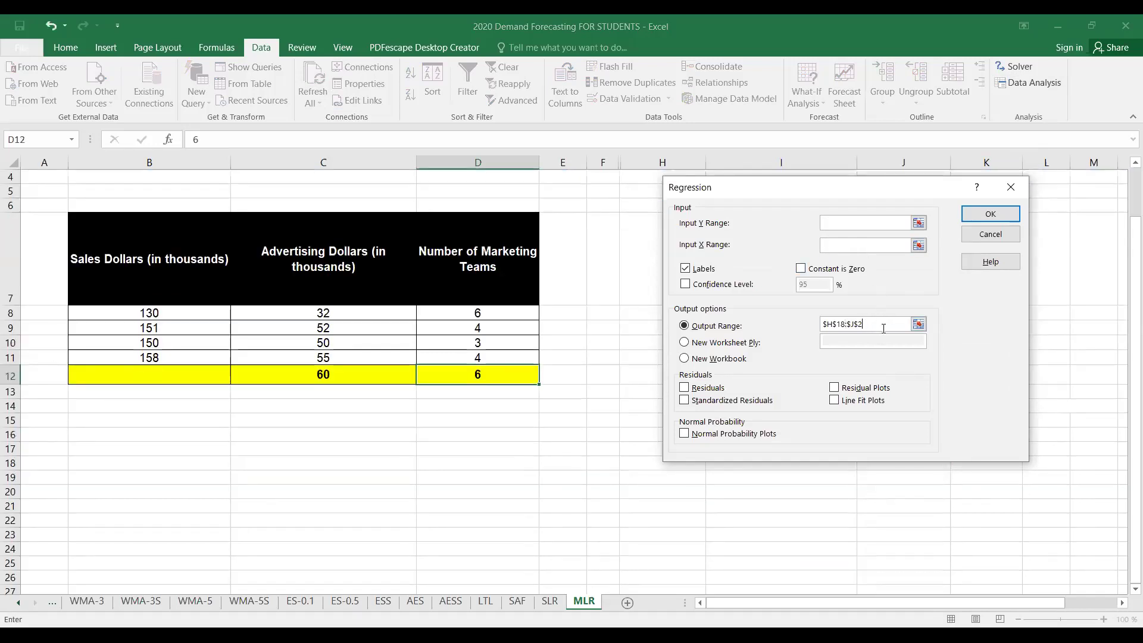
key(BackSpace)
key(BackSpace)
key(BackSpace)
key(BackSpace)
key(BackSpace)
key(BackSpace)
key(BackSpace)
key(BackSpace)
key(BackSpace)
key(BackSpace)
key(BackSpace)
Set the regression's Input Y Range to the sales column B7:B11.
click(837, 226)
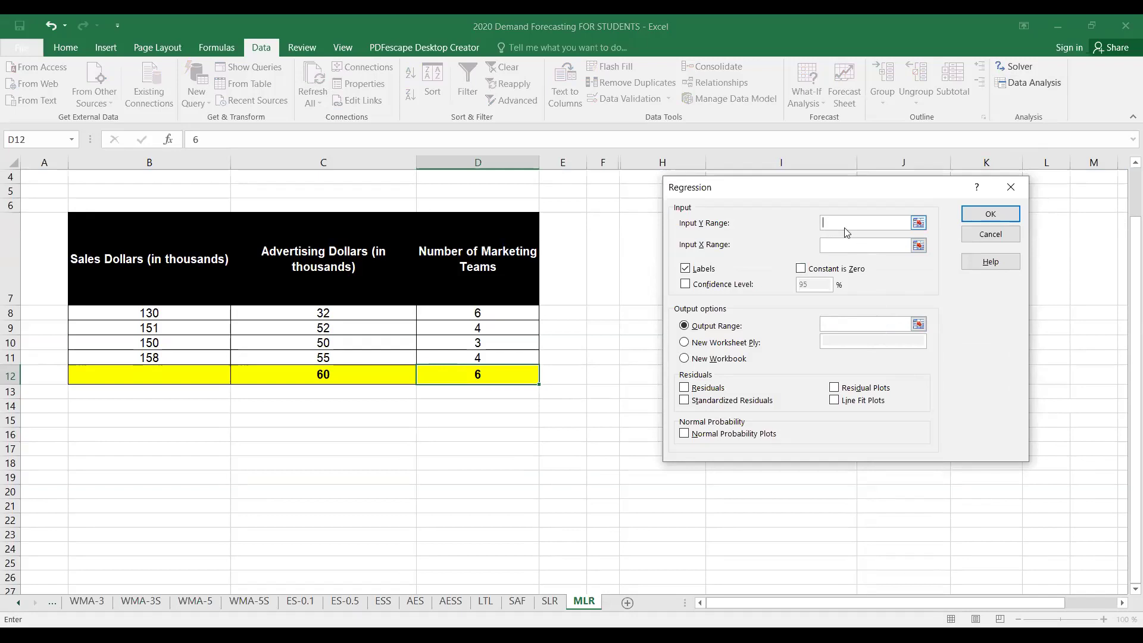
click(919, 223)
click(343, 312)
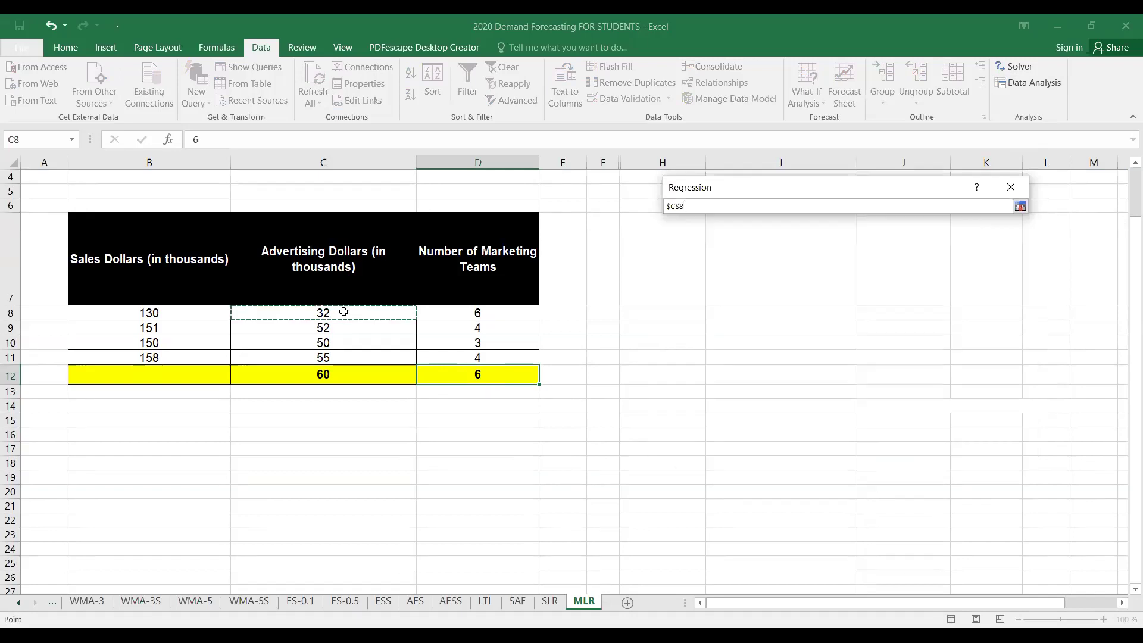
click(145, 316)
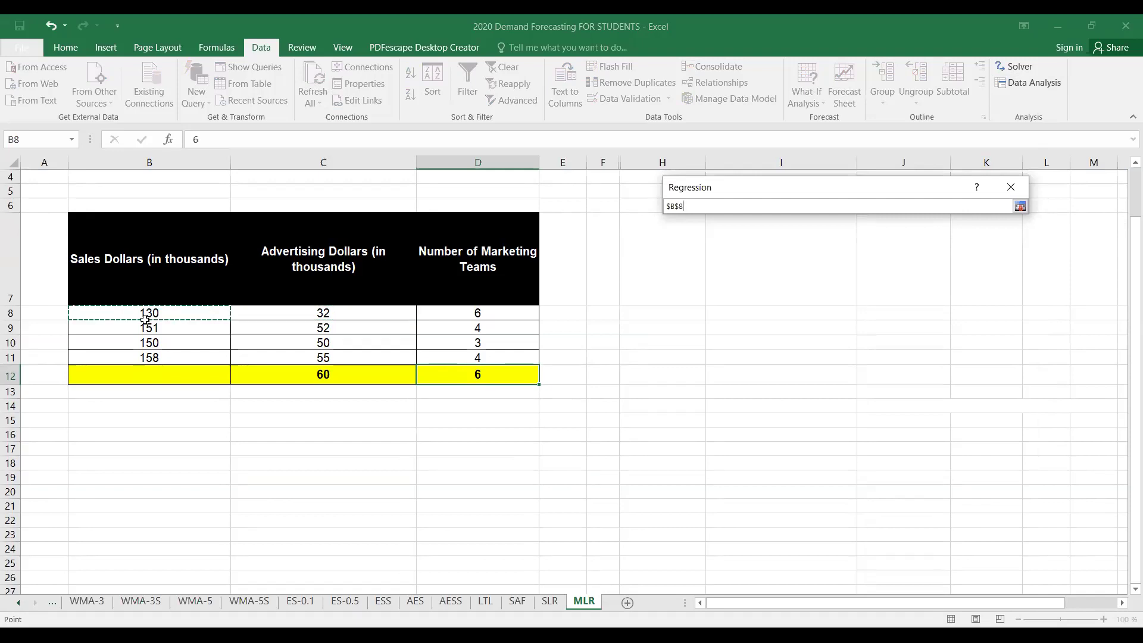
drag(145, 319, 149, 357)
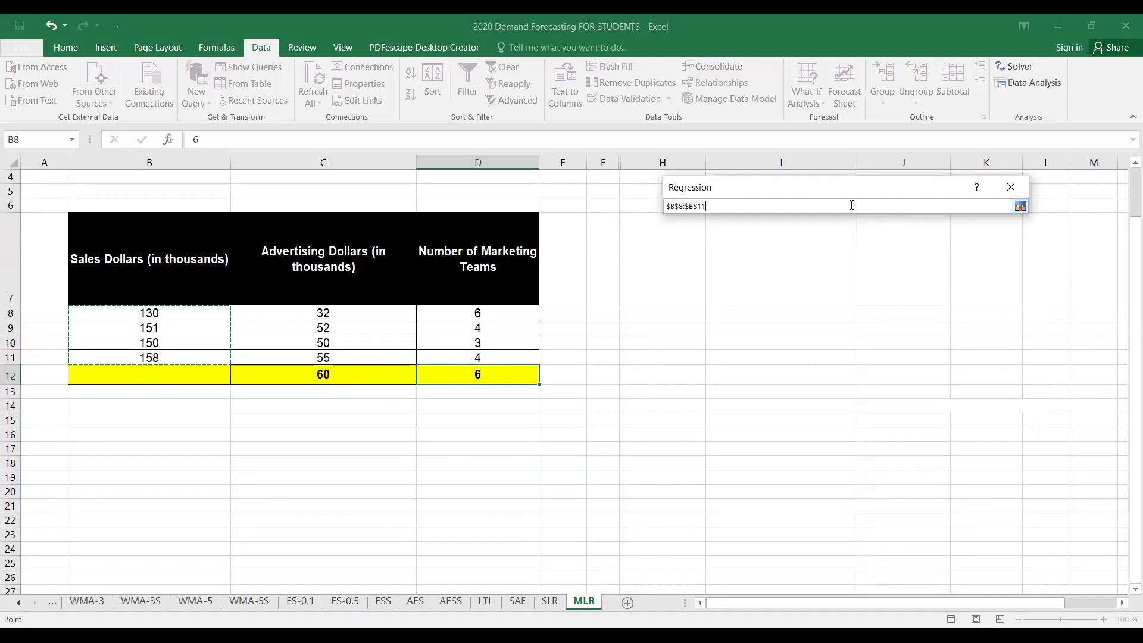
key(BackSpace)
key(BackSpace)
key(BackSpace)
key(BackSpace)
key(BackSpace)
key(BackSpace)
key(BackSpace)
key(BackSpace)
key(BackSpace)
key(BackSpace)
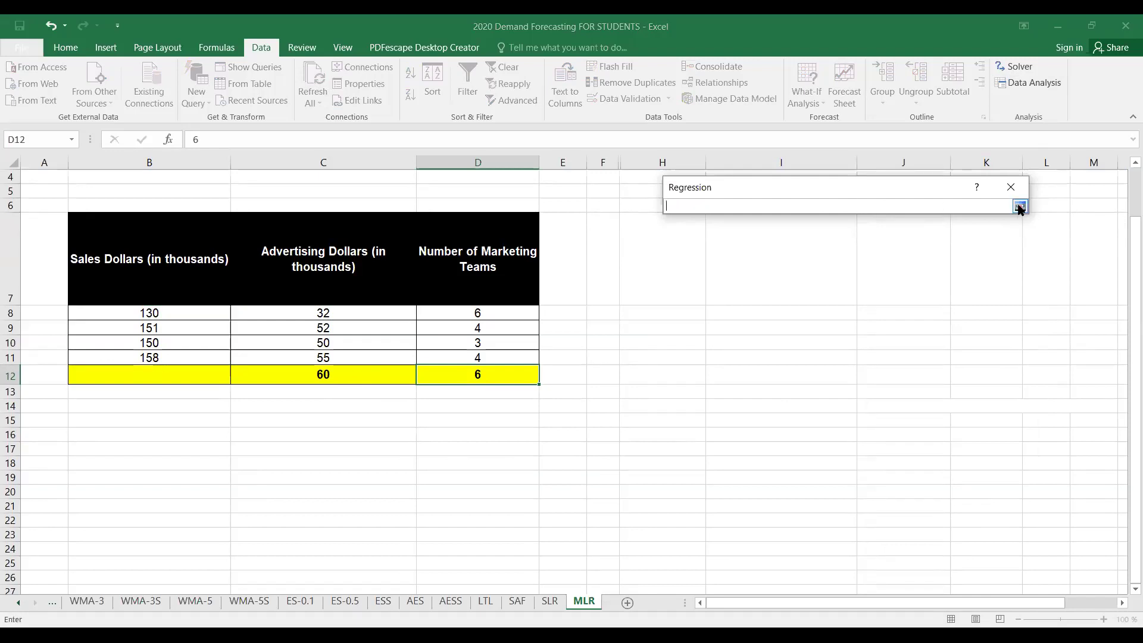
click(1019, 207)
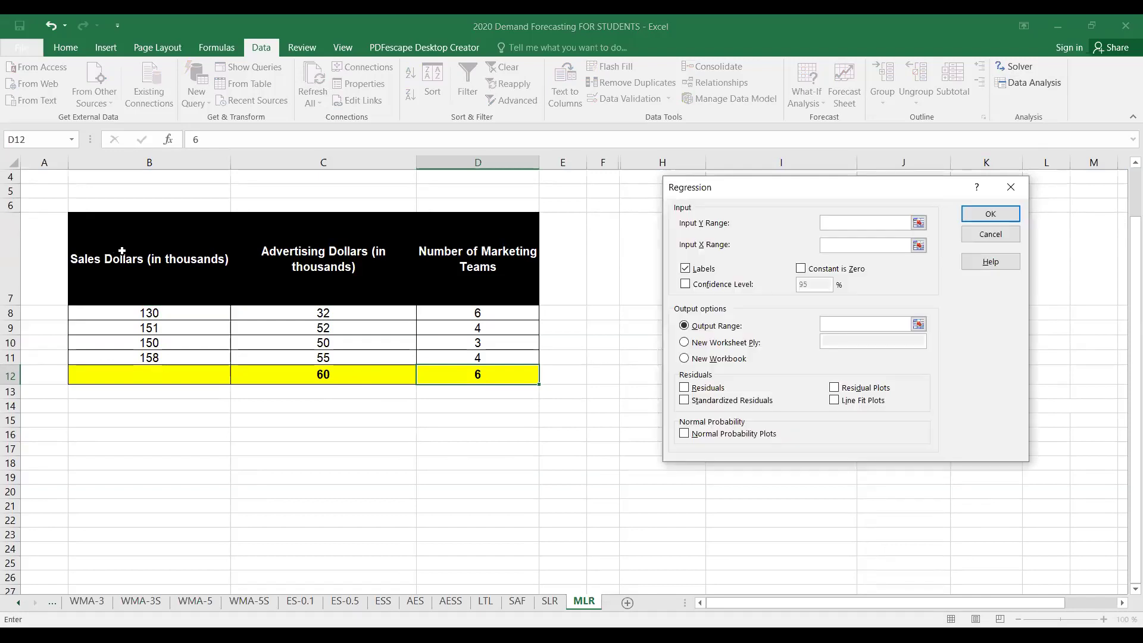
click(170, 243)
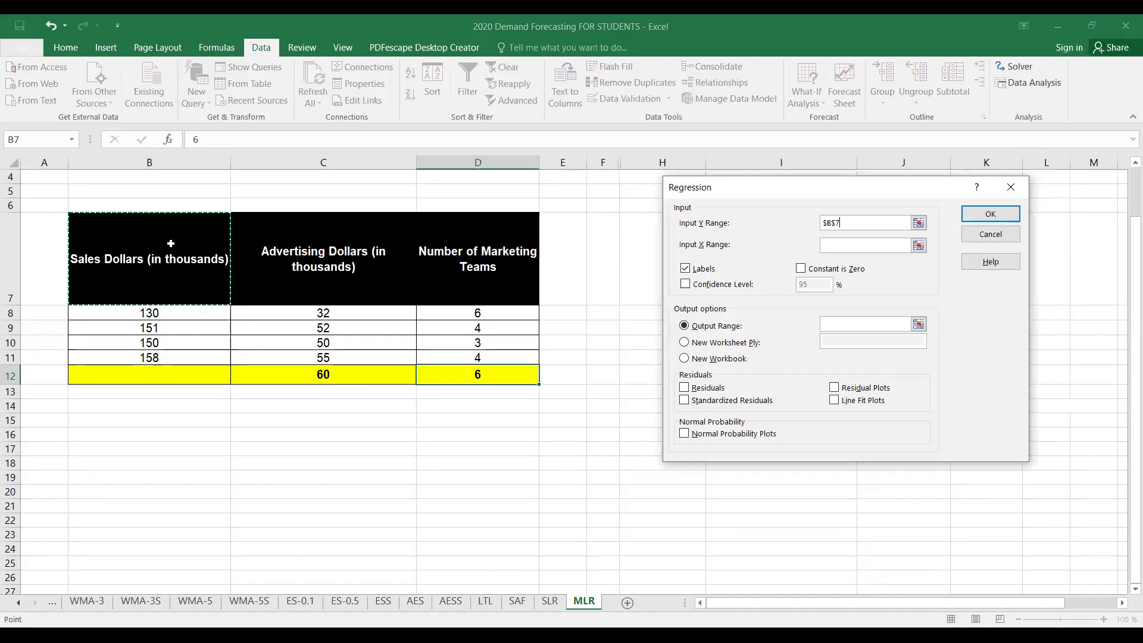
drag(170, 243, 149, 357)
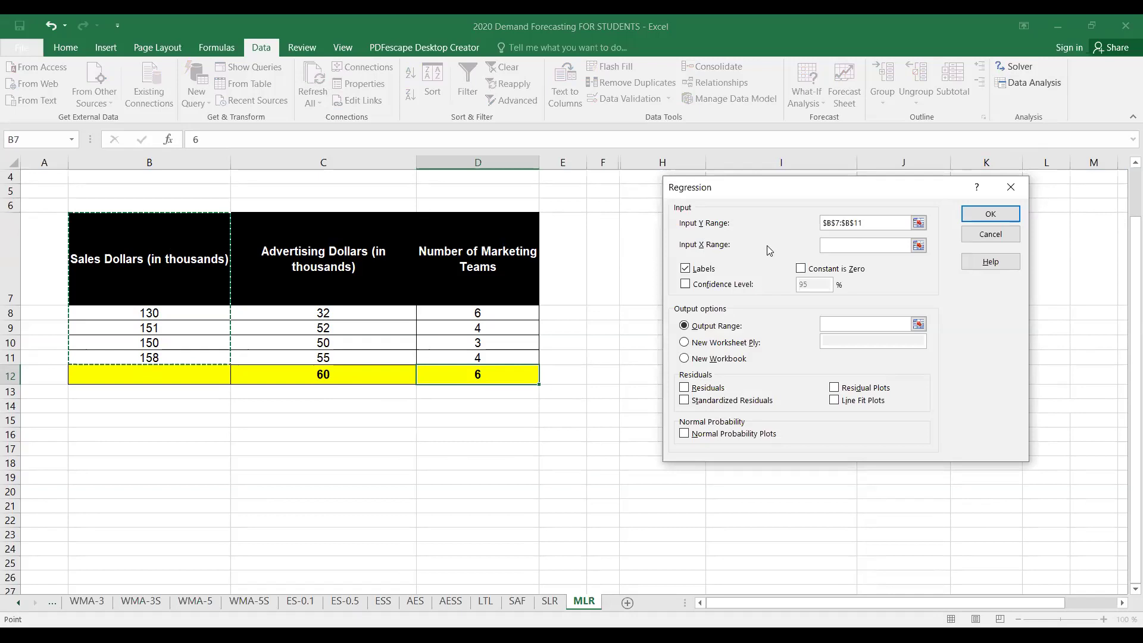
Set the Input X Range to both predictors, C7:D11.
click(877, 247)
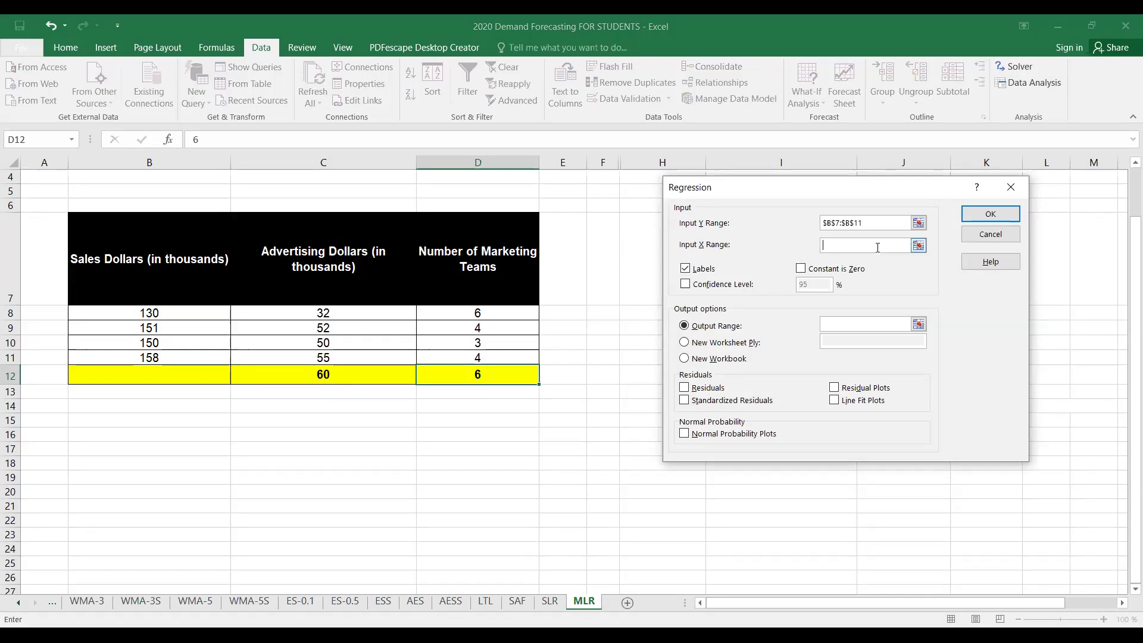
click(918, 245)
click(323, 244)
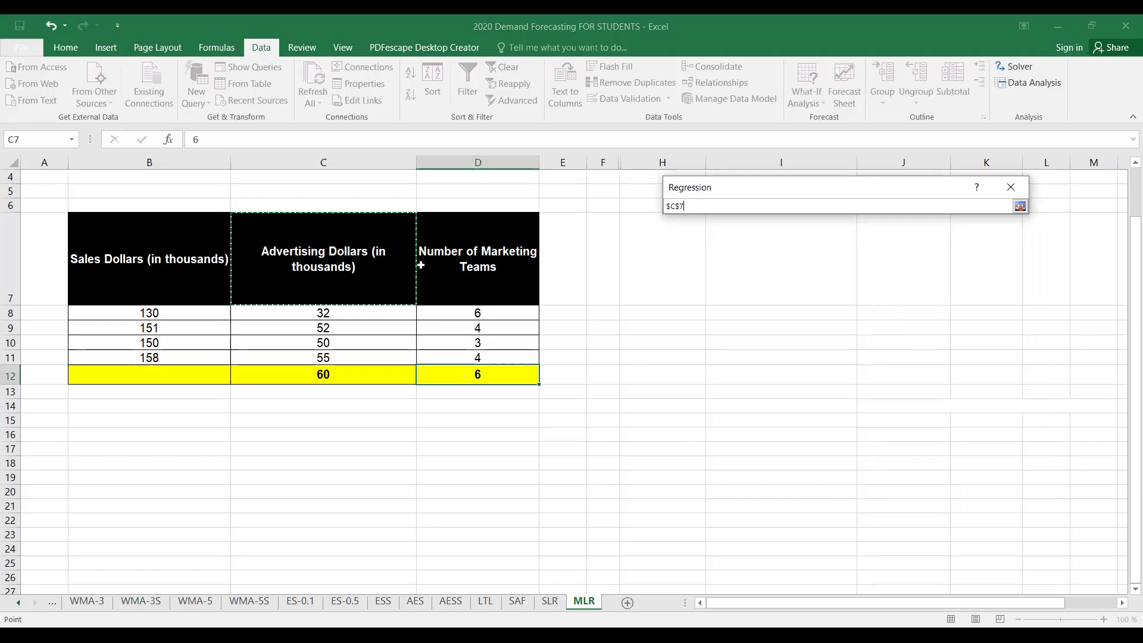
drag(420, 265, 477, 357)
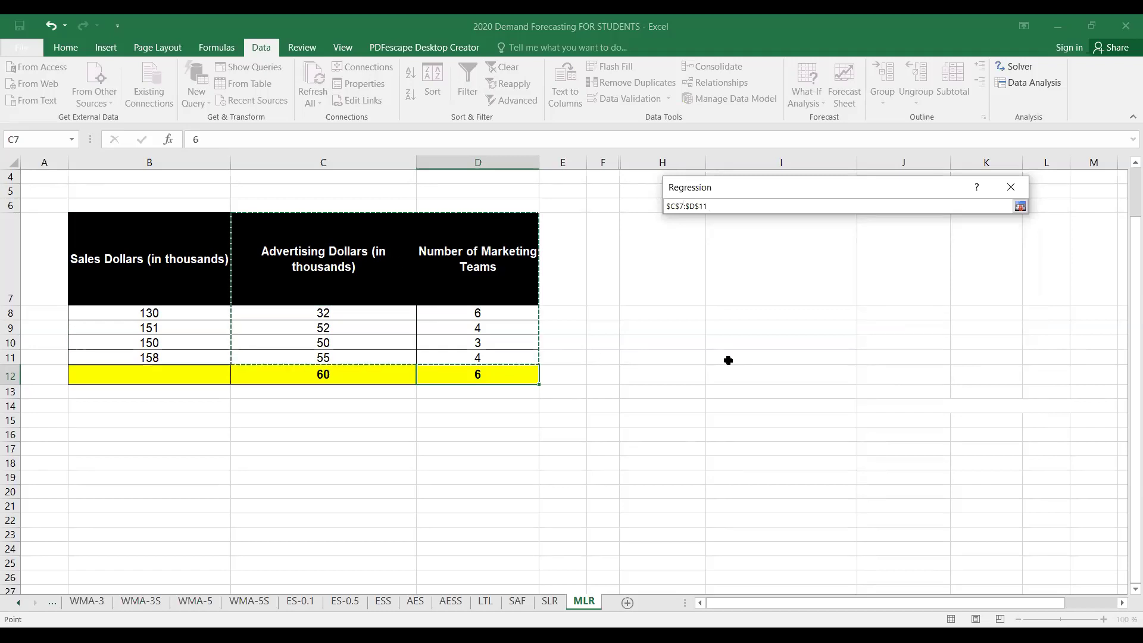
key(Return)
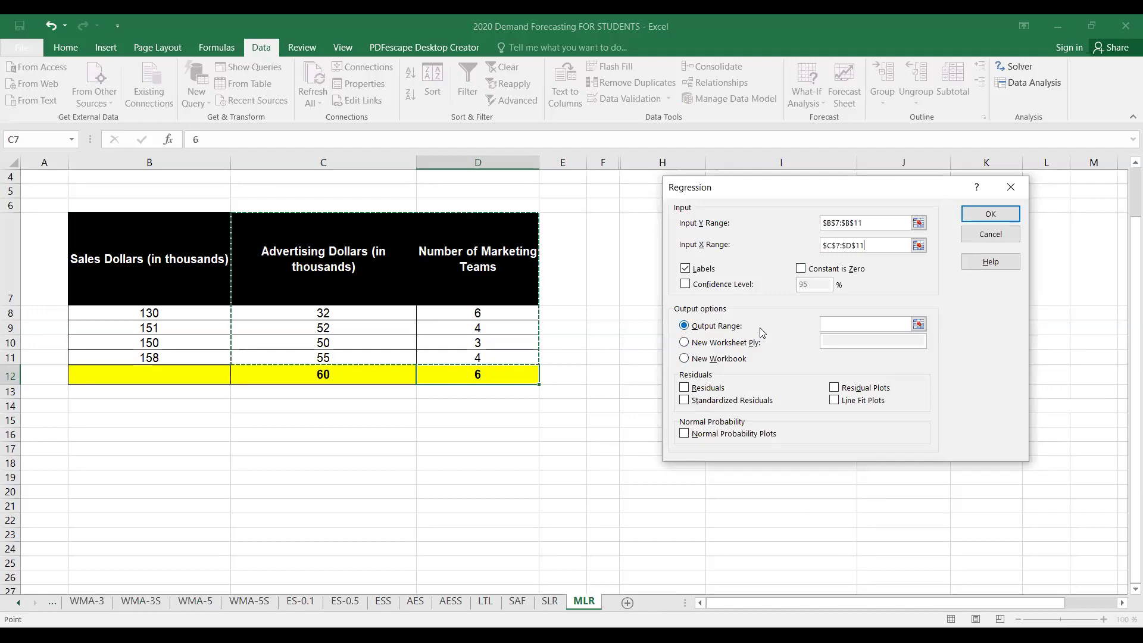
Set the regression Output Range to H7:M14.
click(909, 325)
click(918, 325)
click(670, 247)
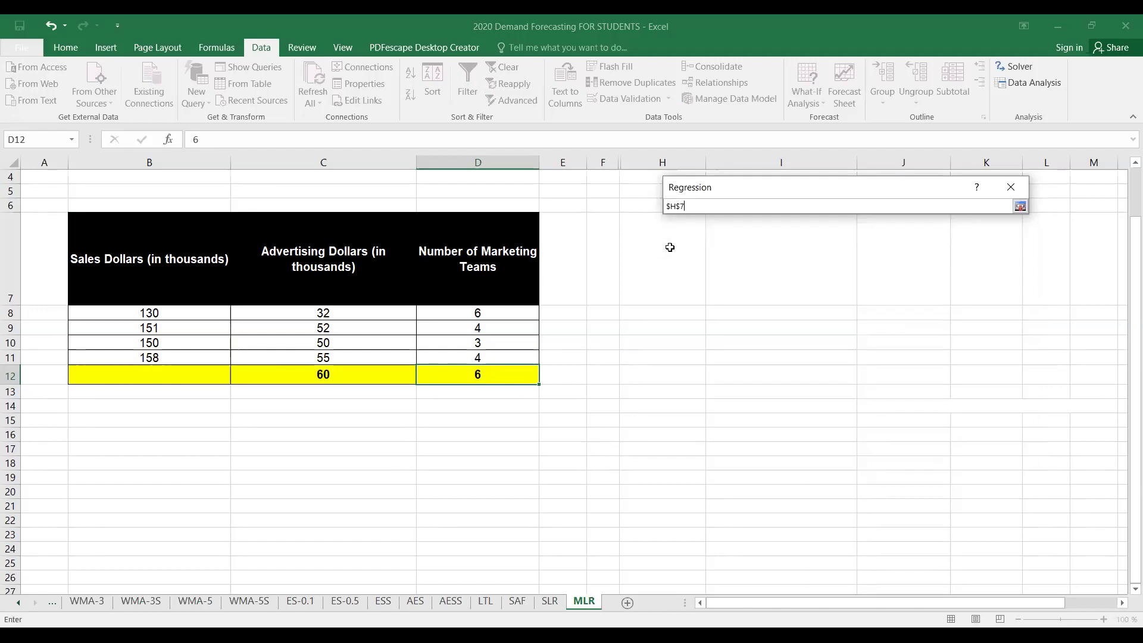
drag(669, 247, 1095, 406)
click(1020, 206)
Run the regression and widen column H so the output labels fit.
click(976, 215)
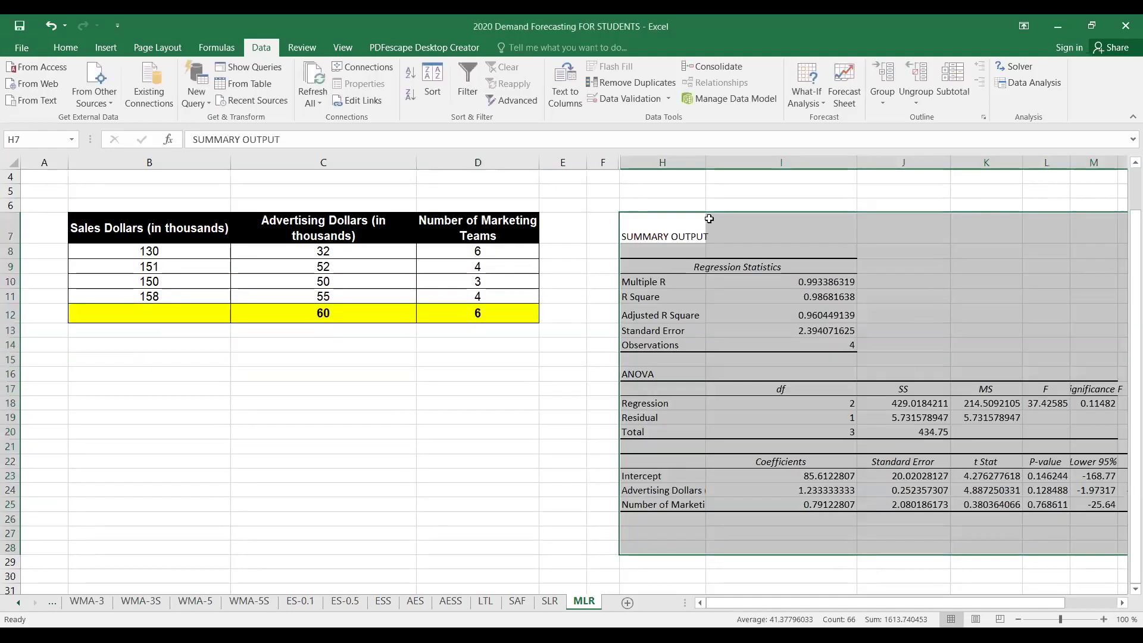
double_click(707, 162)
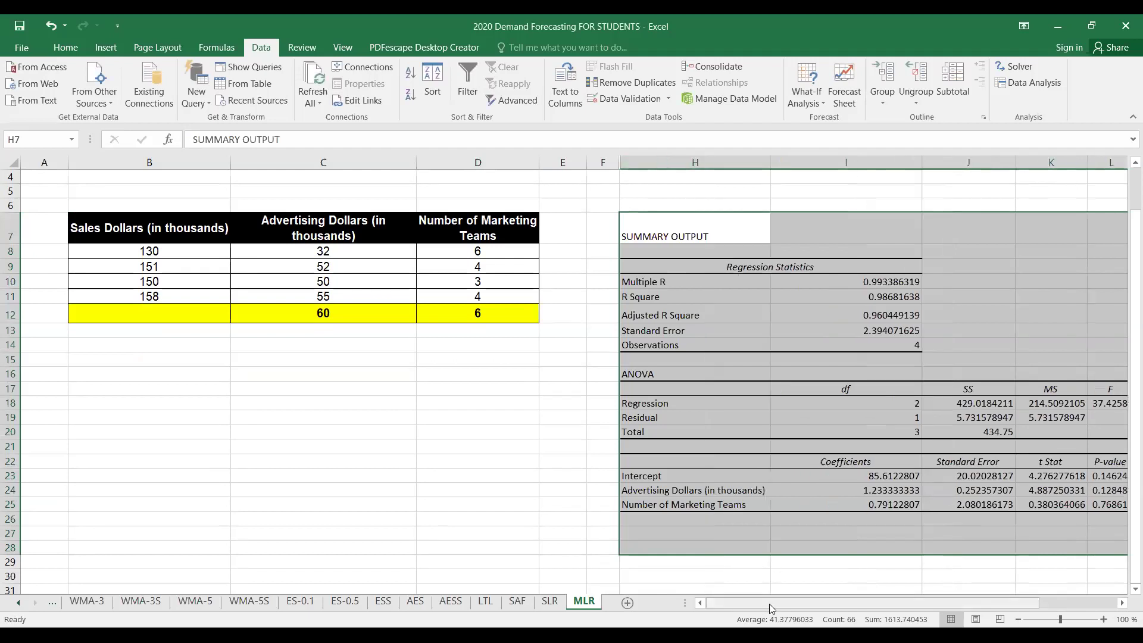
drag(769, 603, 782, 603)
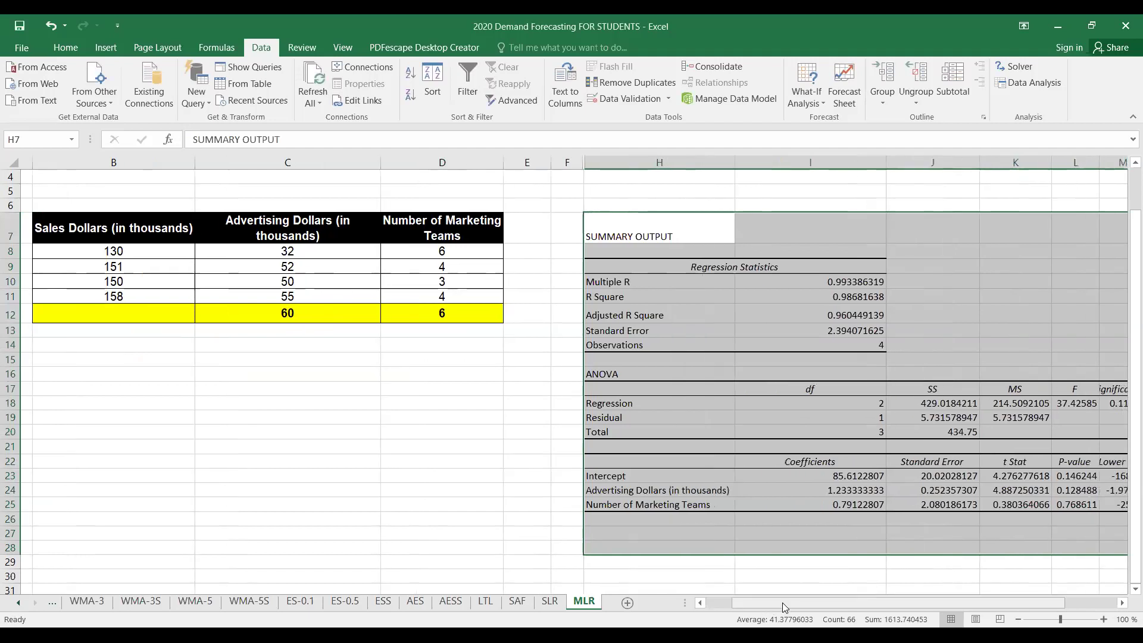
click(640, 476)
click(640, 494)
click(647, 505)
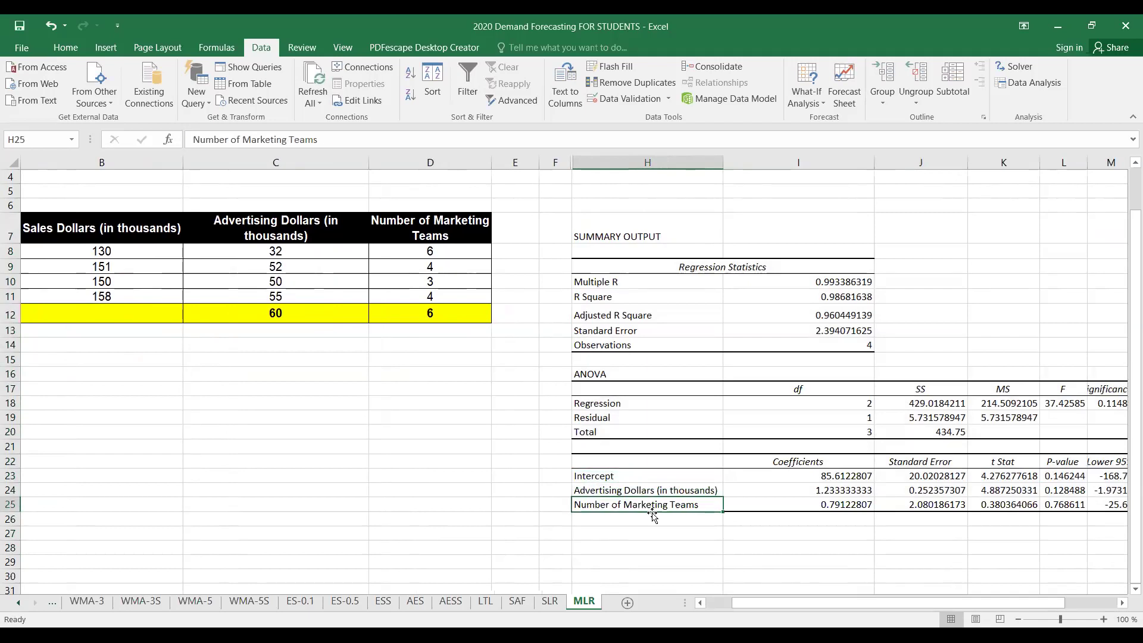
Enter =I23+I24*C12+I25*D12 in B12, giving a forecast of 164.3596491.
click(97, 313)
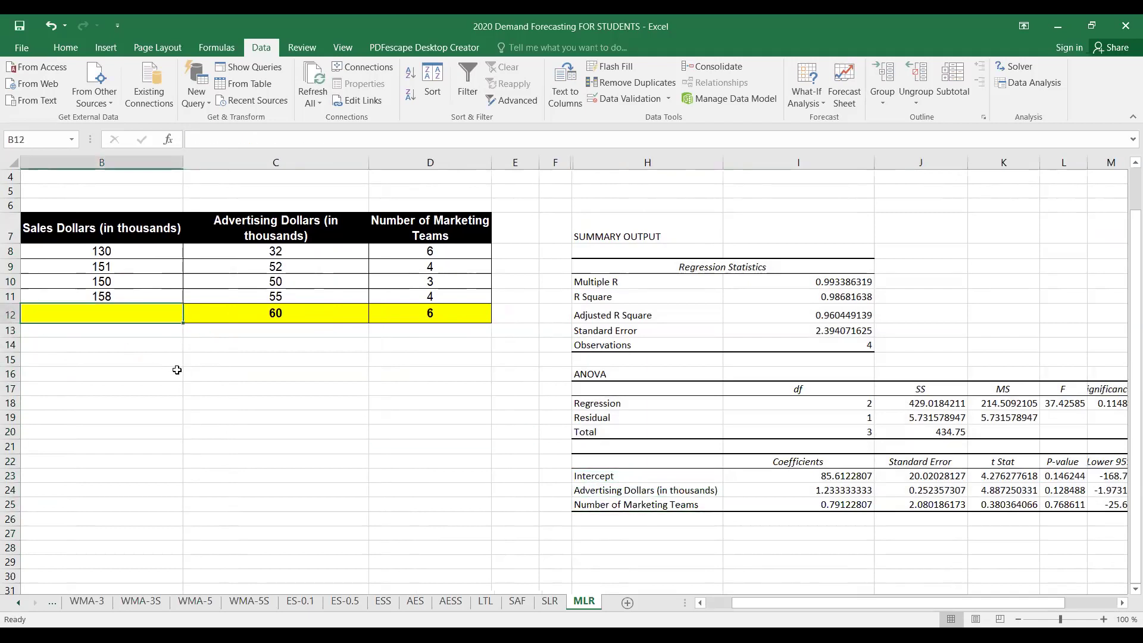
text(=)
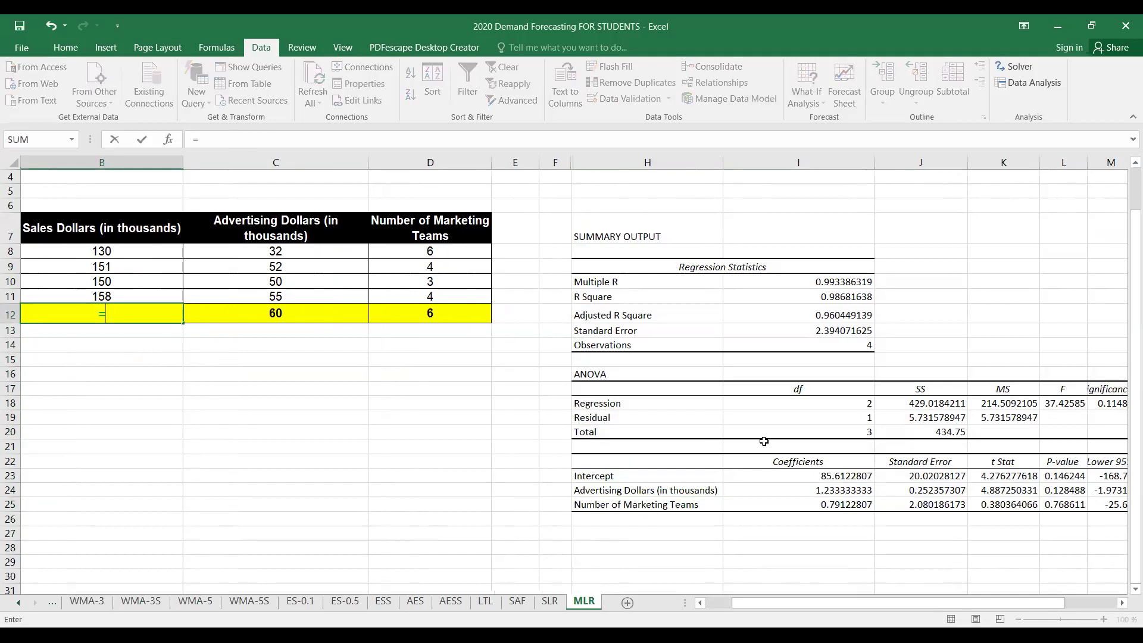
click(783, 477)
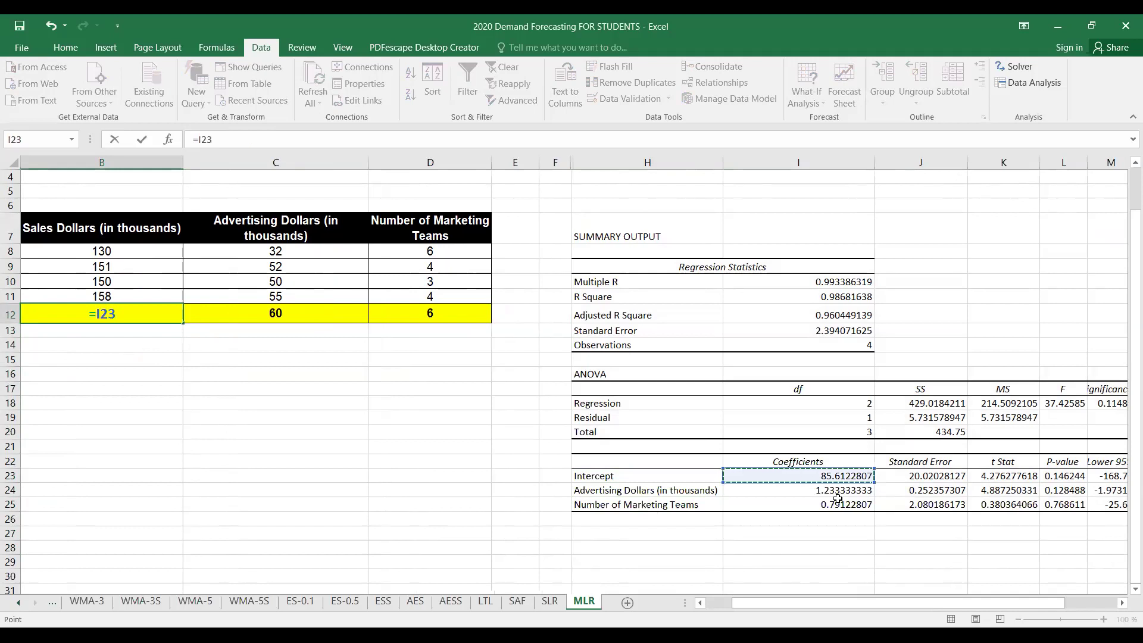
text(+)
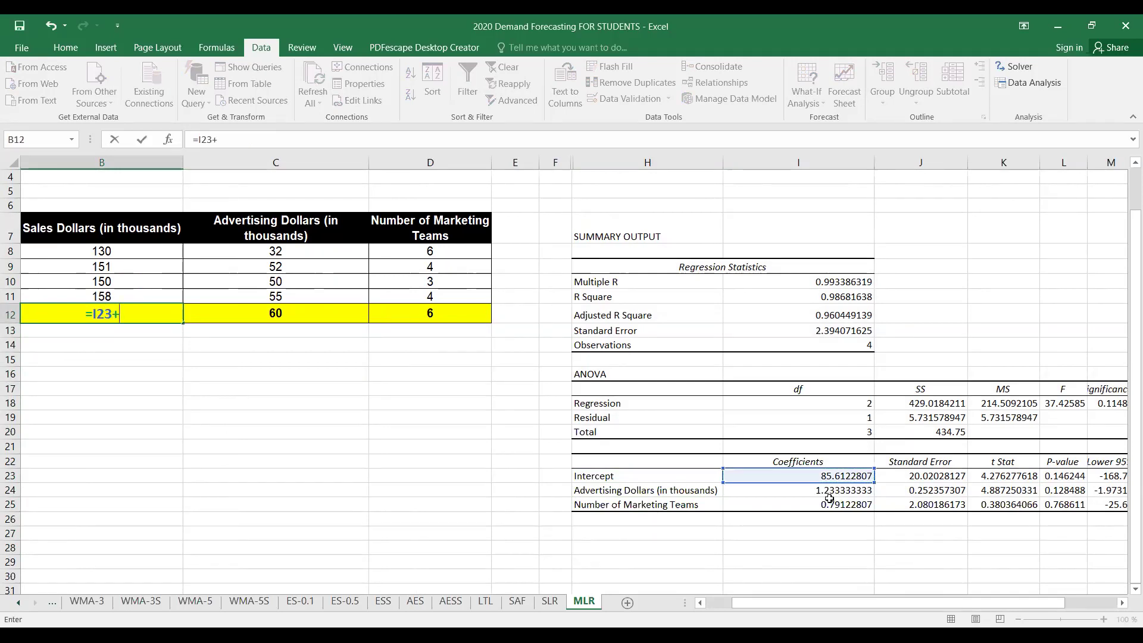
click(825, 491)
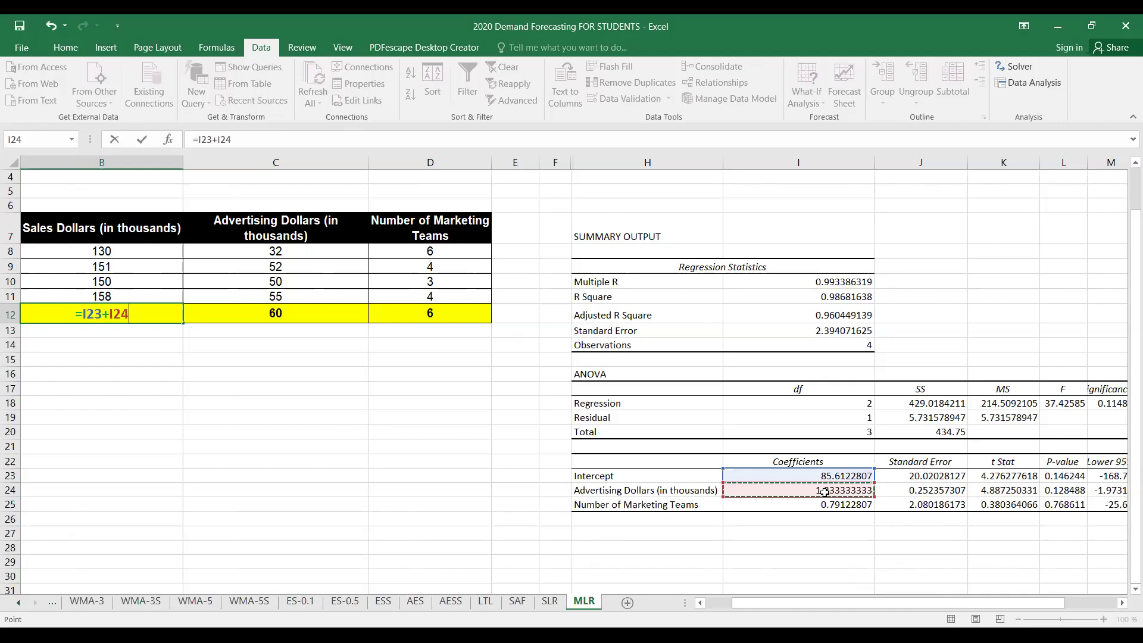
text(*)
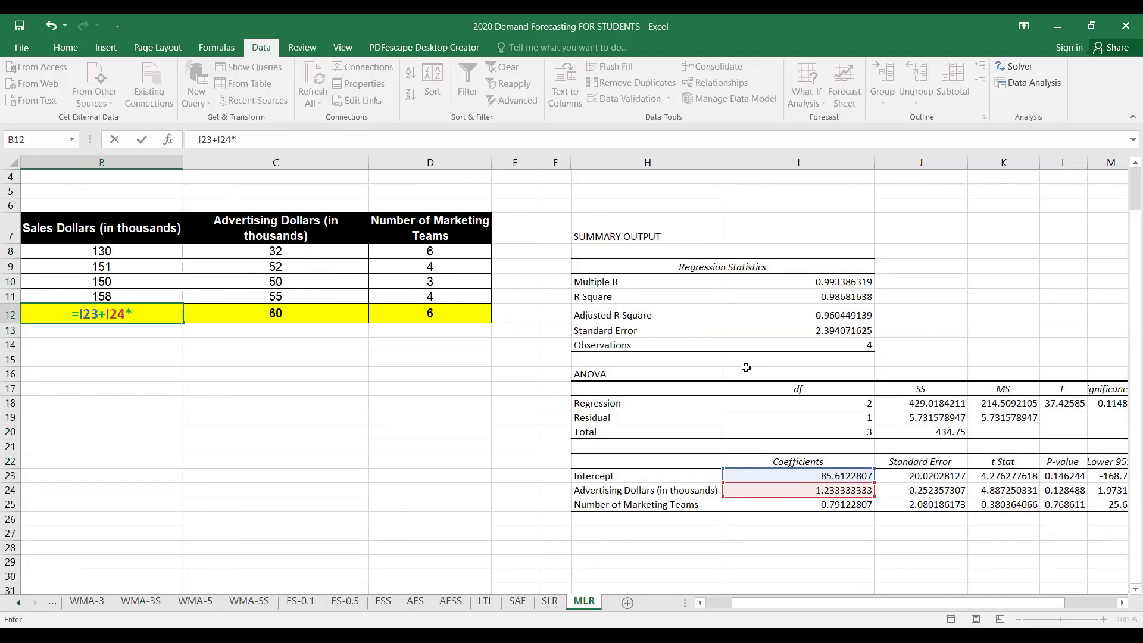
click(297, 311)
text(+)
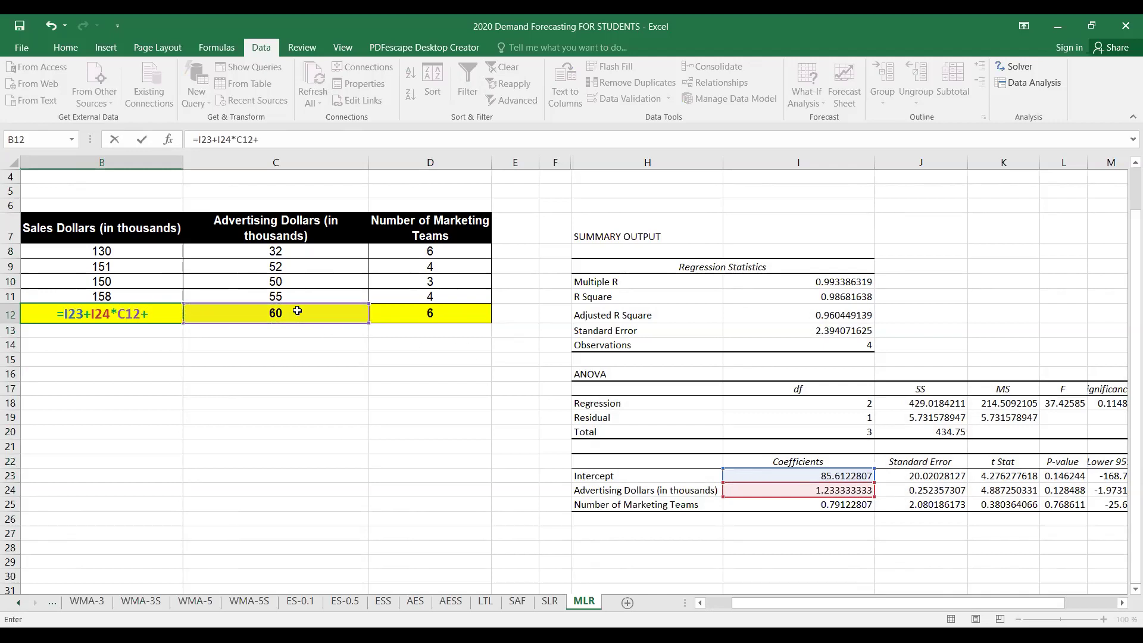
click(811, 511)
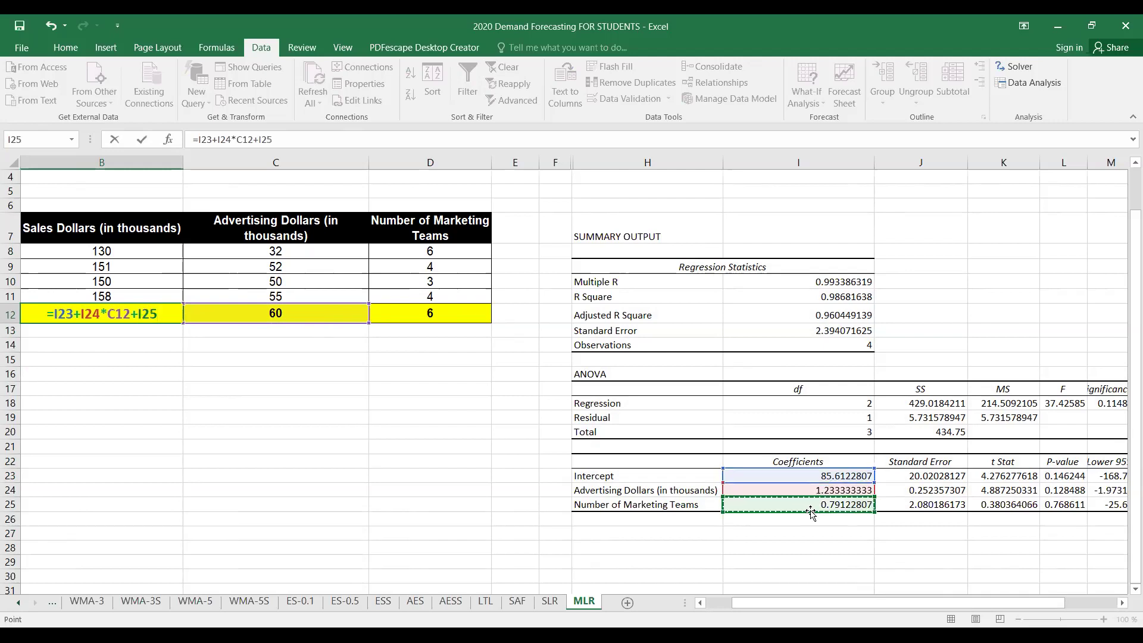
text(*)
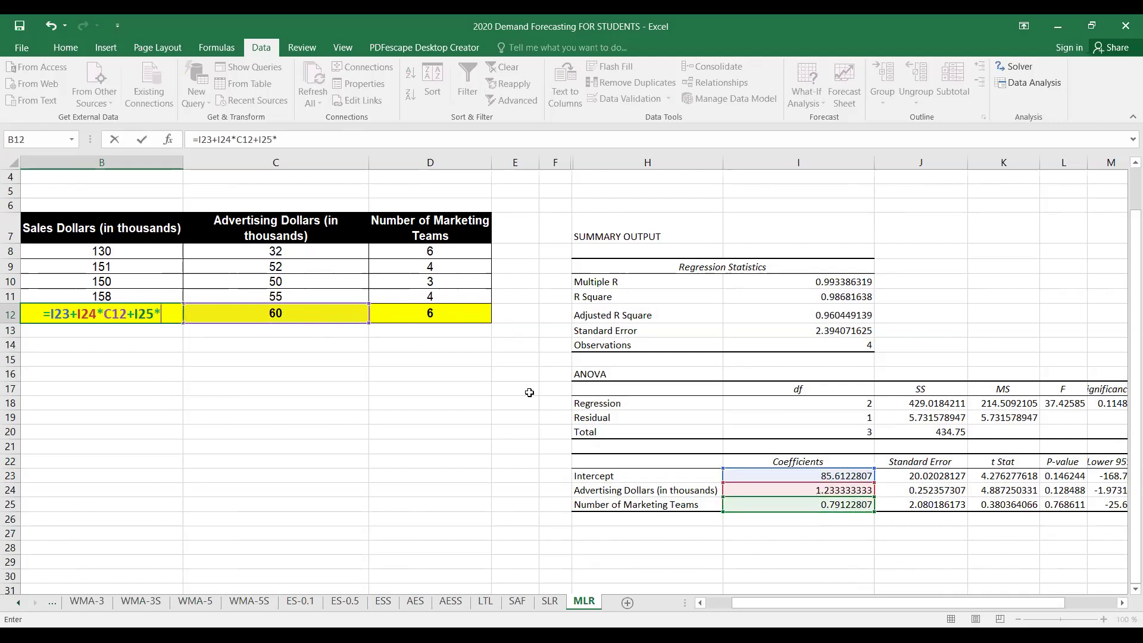
click(409, 309)
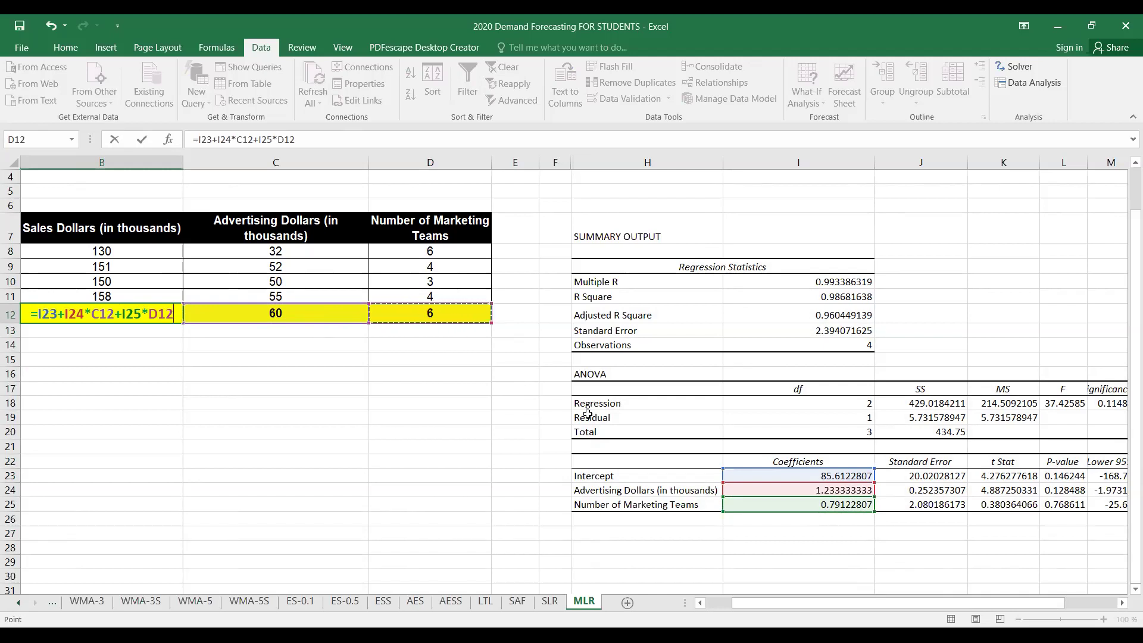
key(Return)
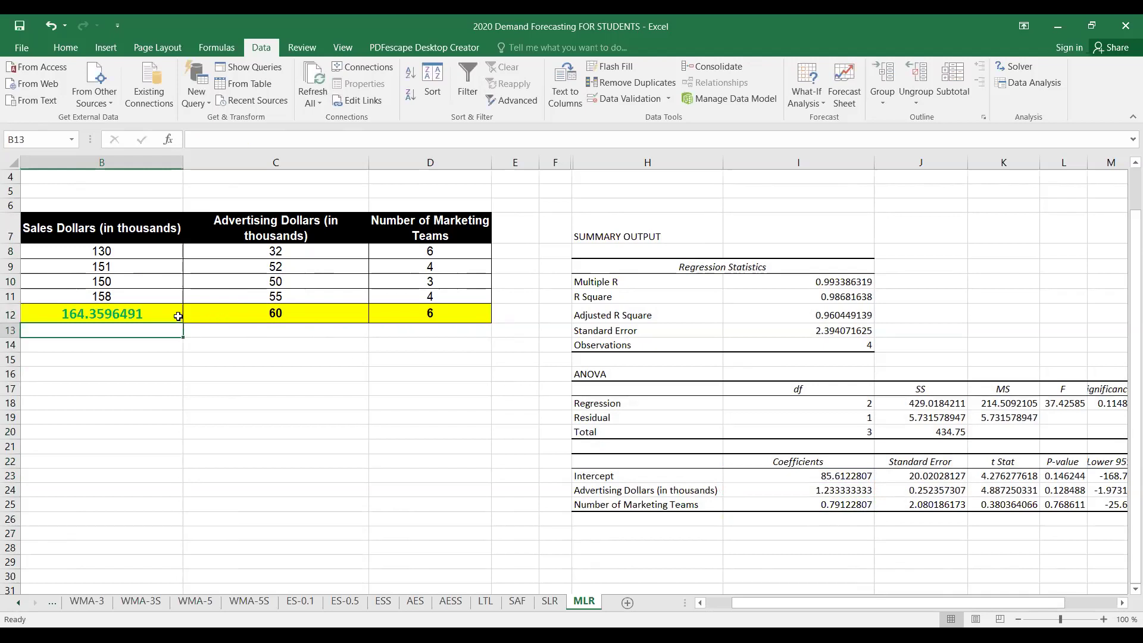
Remove the decimal places from B12 so the forecast displays as 164.
click(123, 311)
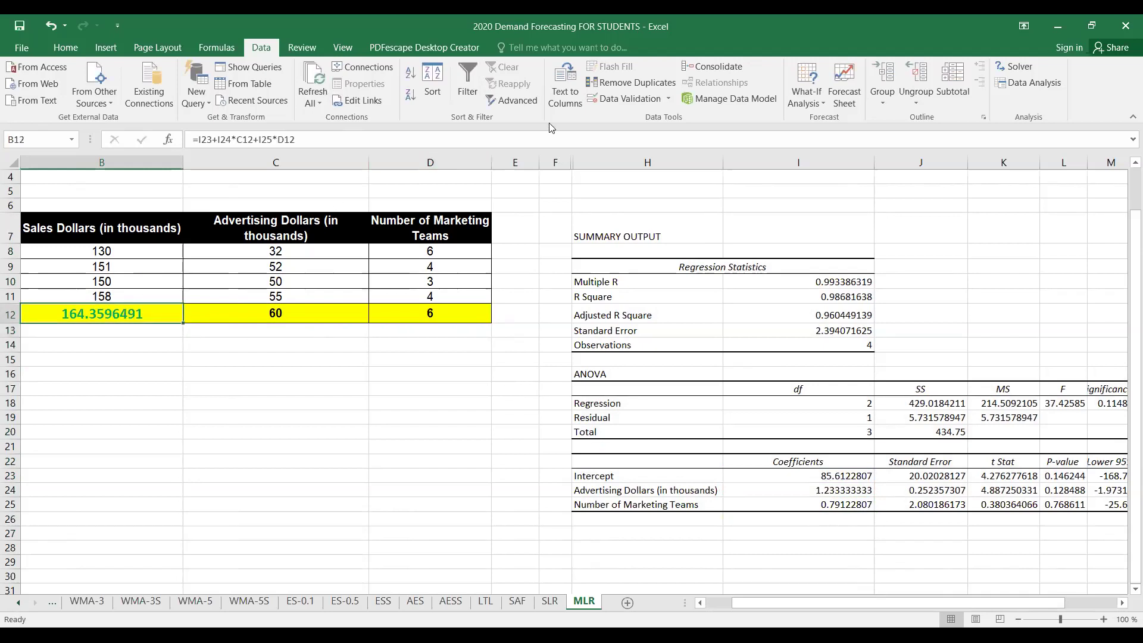
click(65, 48)
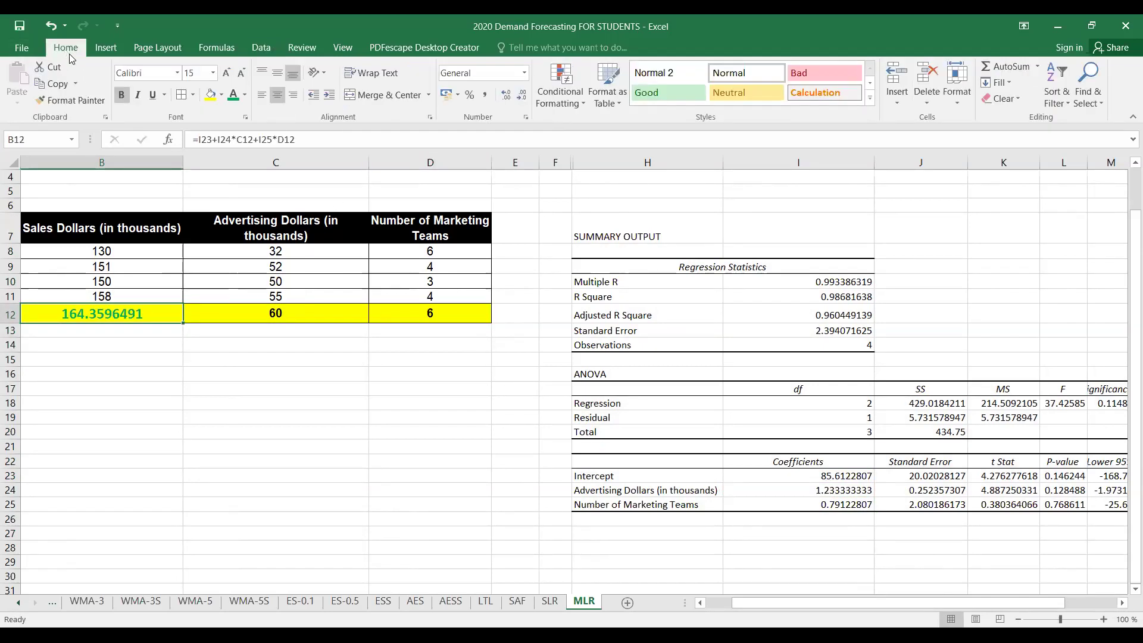
click(520, 97)
click(520, 96)
click(520, 96)
click(520, 97)
click(520, 96)
click(520, 97)
click(520, 96)
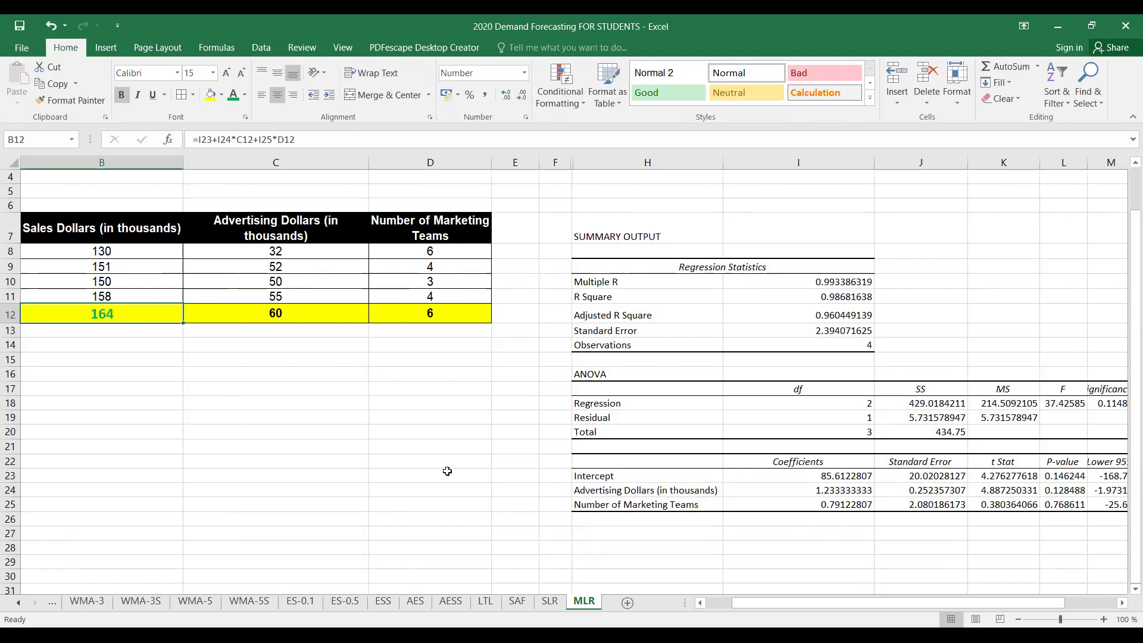
click(285, 314)
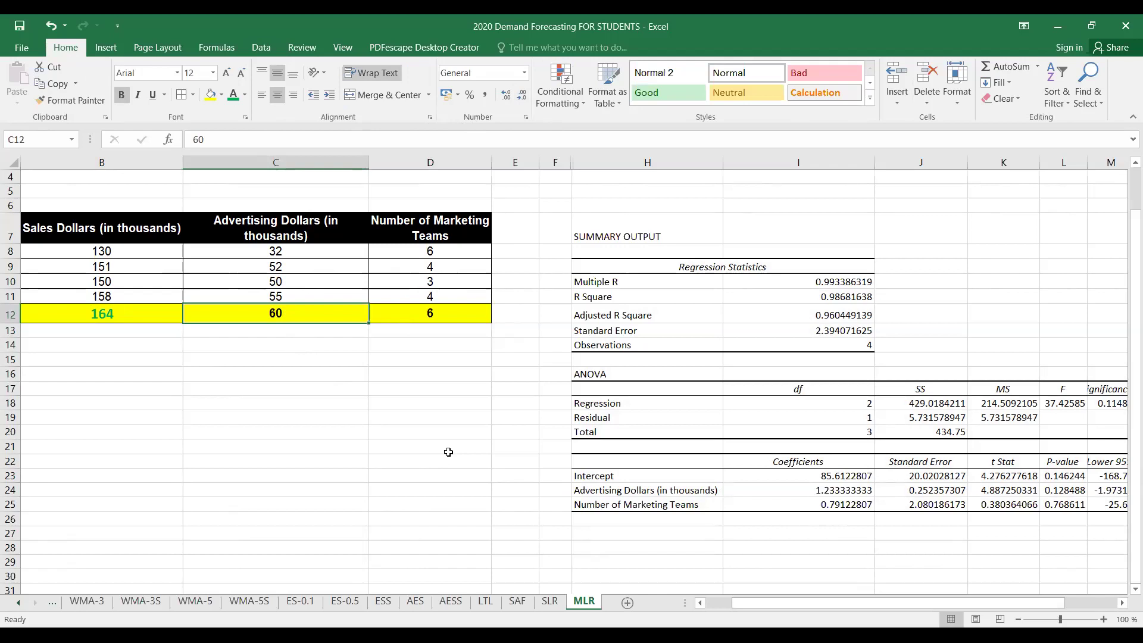
text(58)
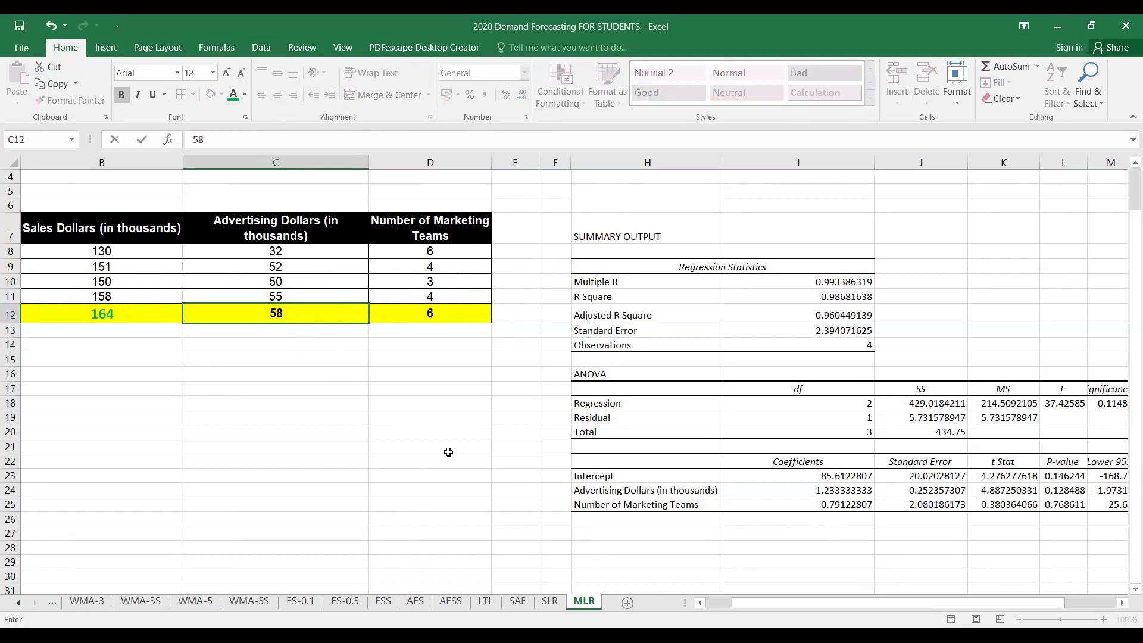
key(Return)
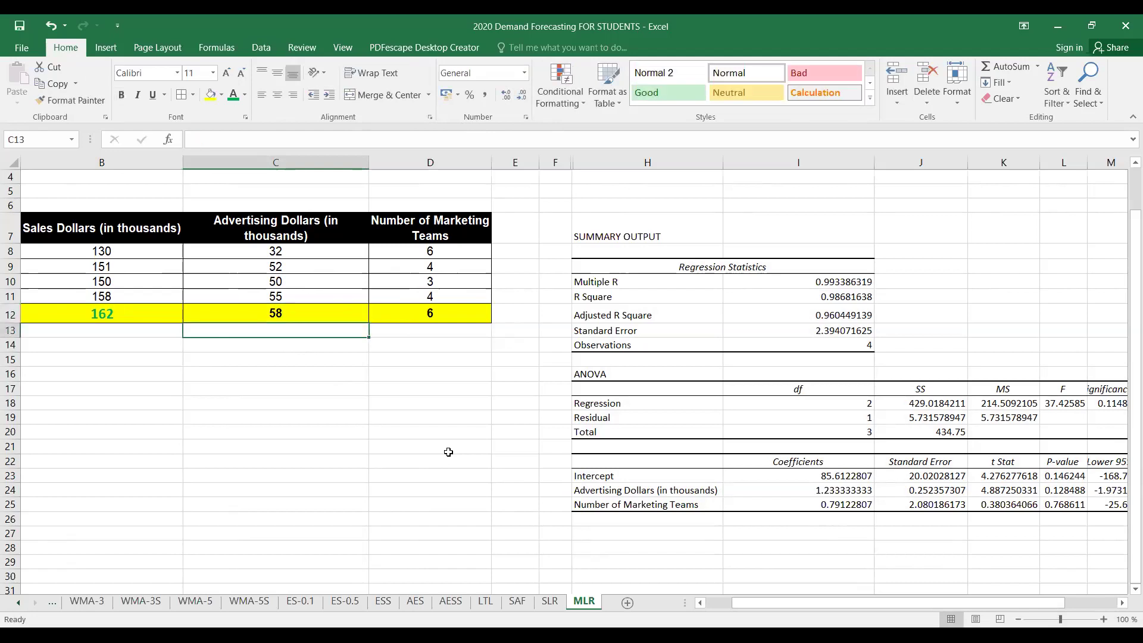
click(436, 318)
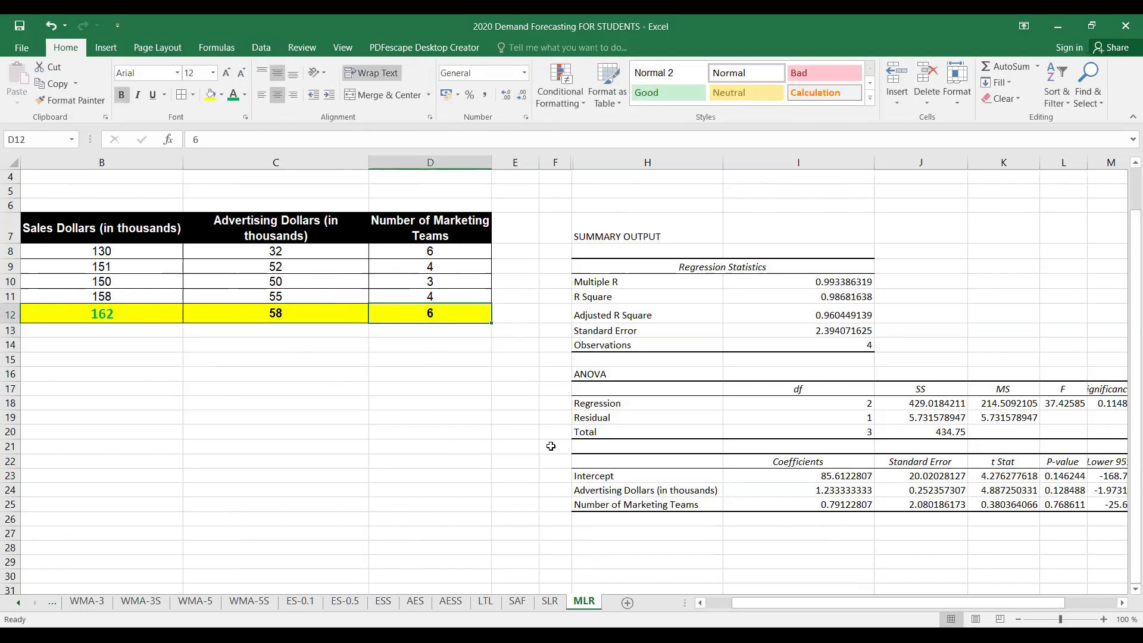
text(7)
key(Return)
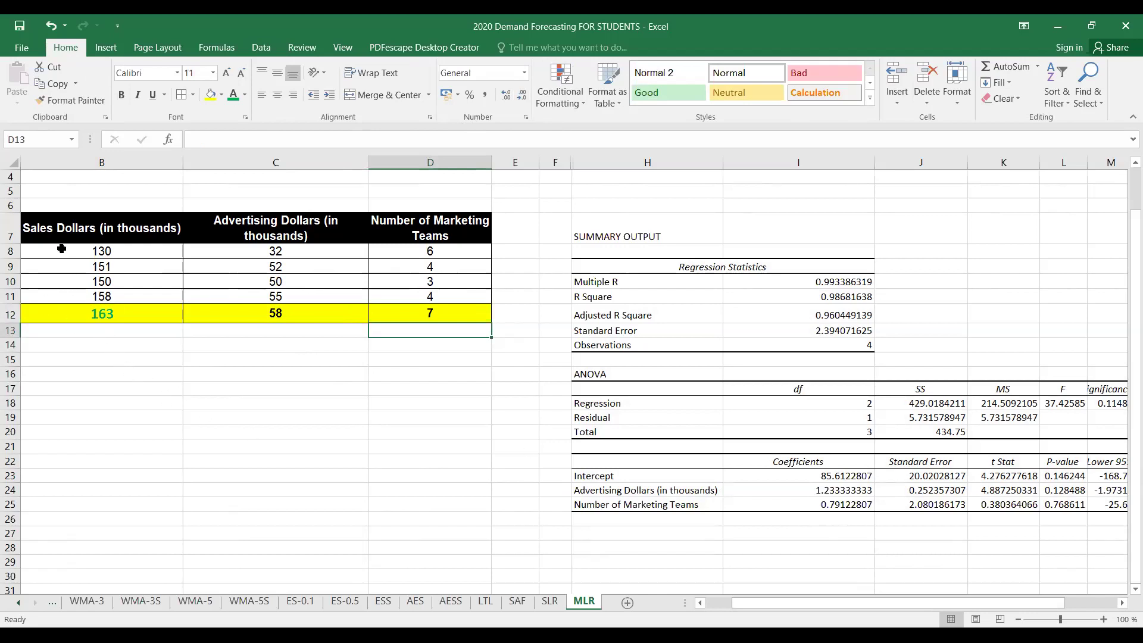
click(262, 312)
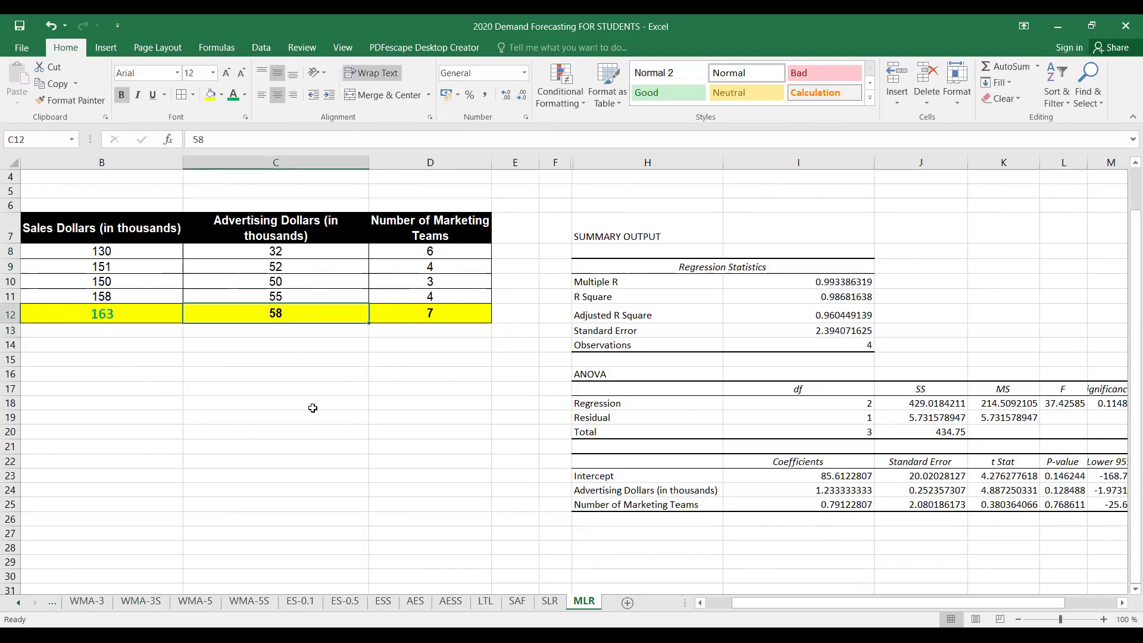
text(62)
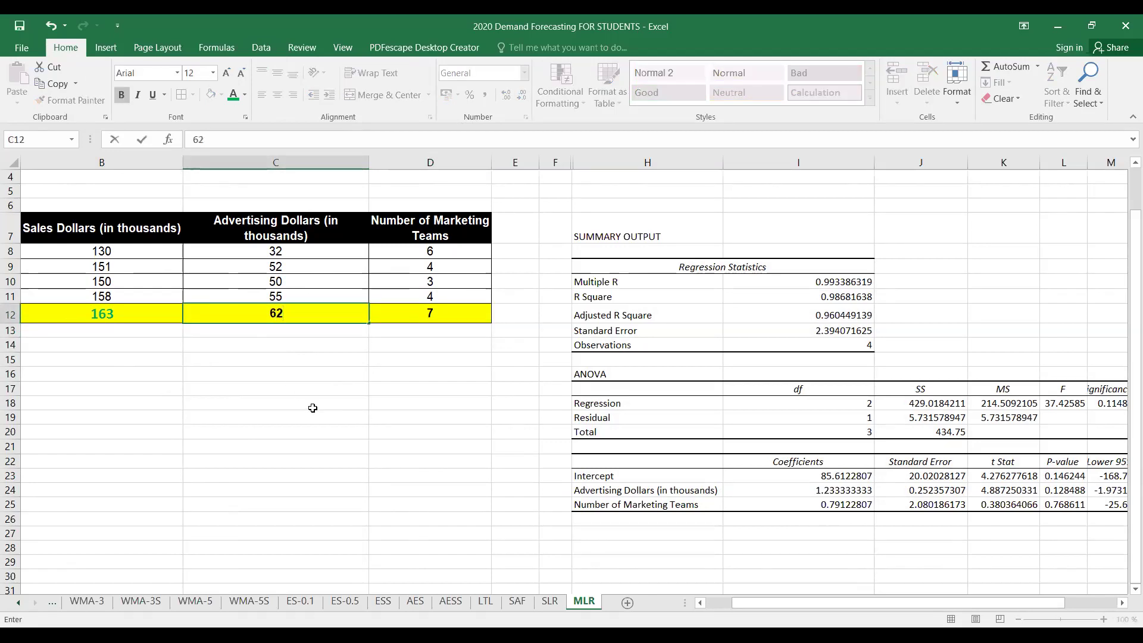
key(Return)
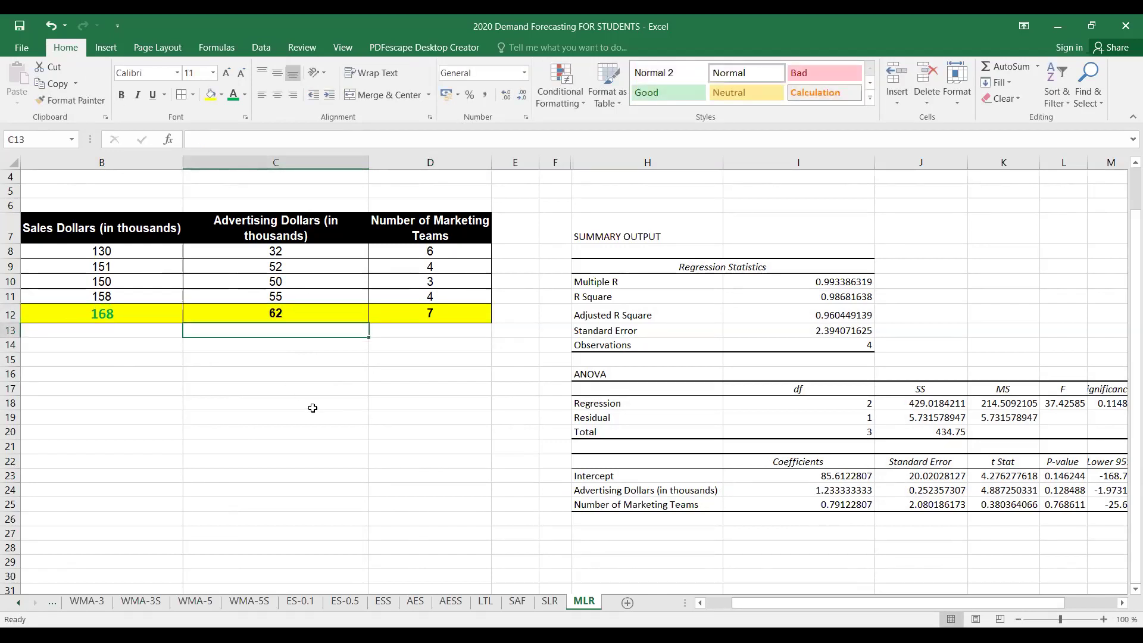
click(466, 314)
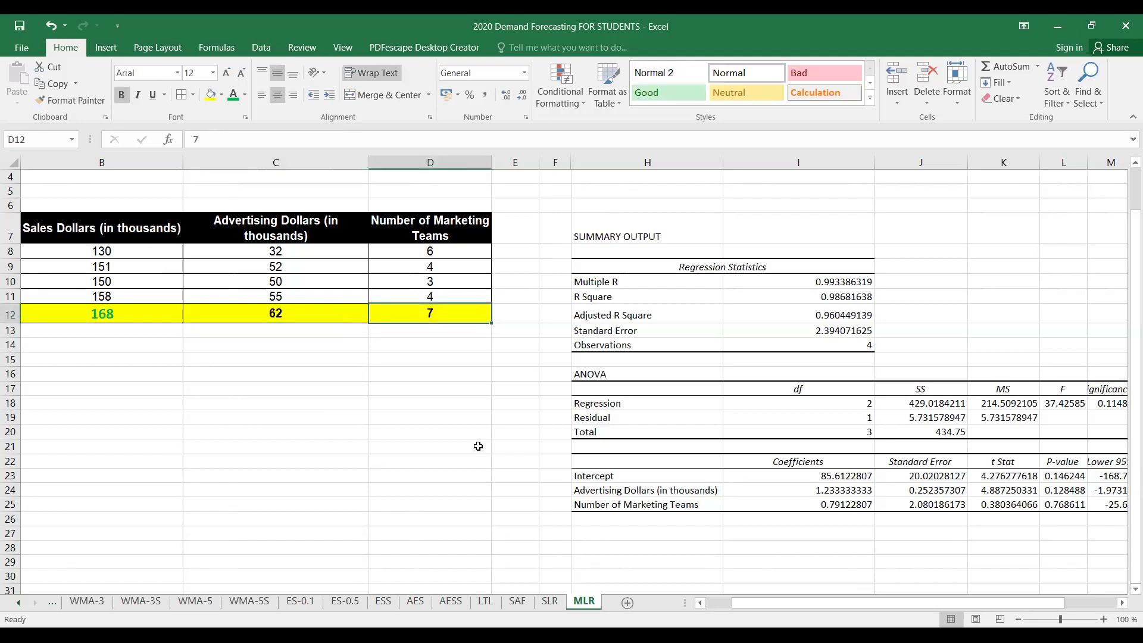
text(4)
key(Return)
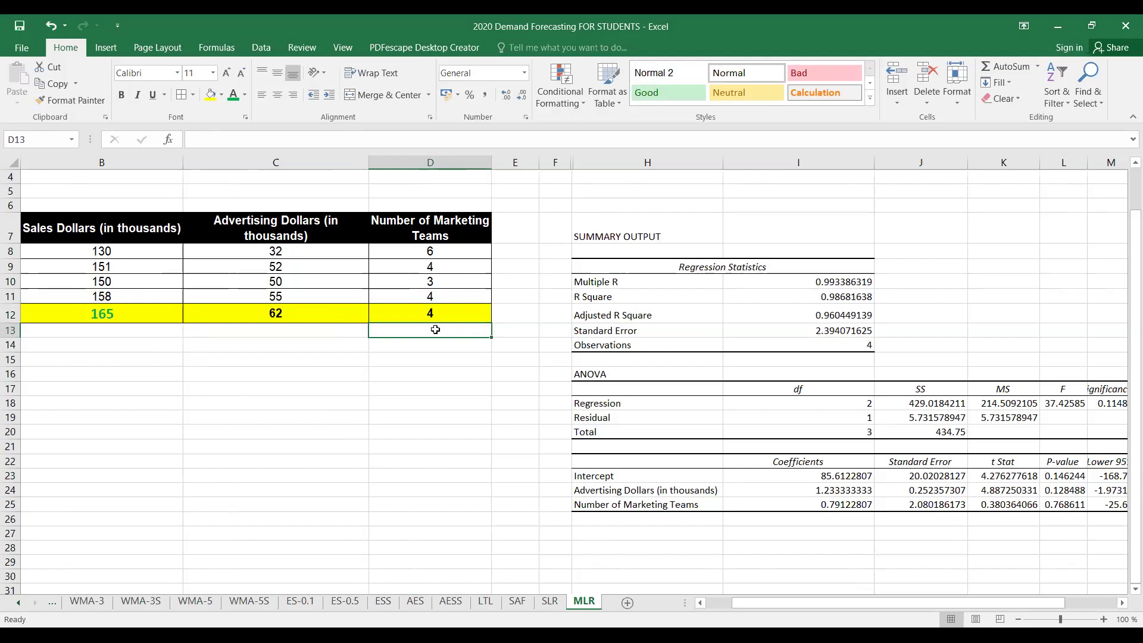
key(ctrl+z)
key(ctrl+z)
key(ctrl+z)
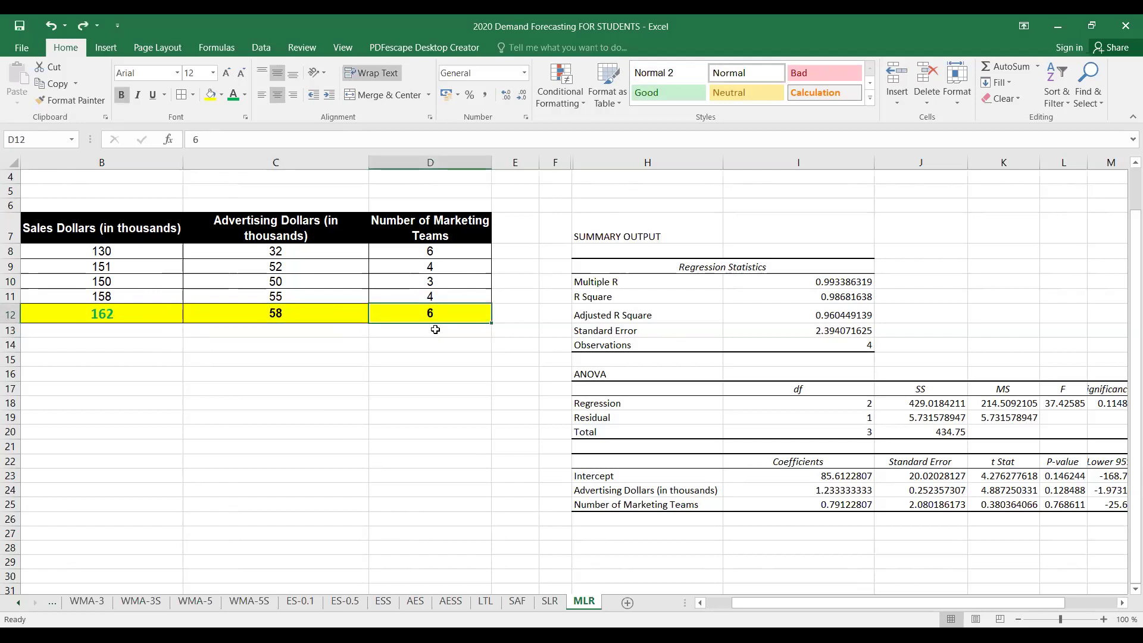
key(ctrl+y)
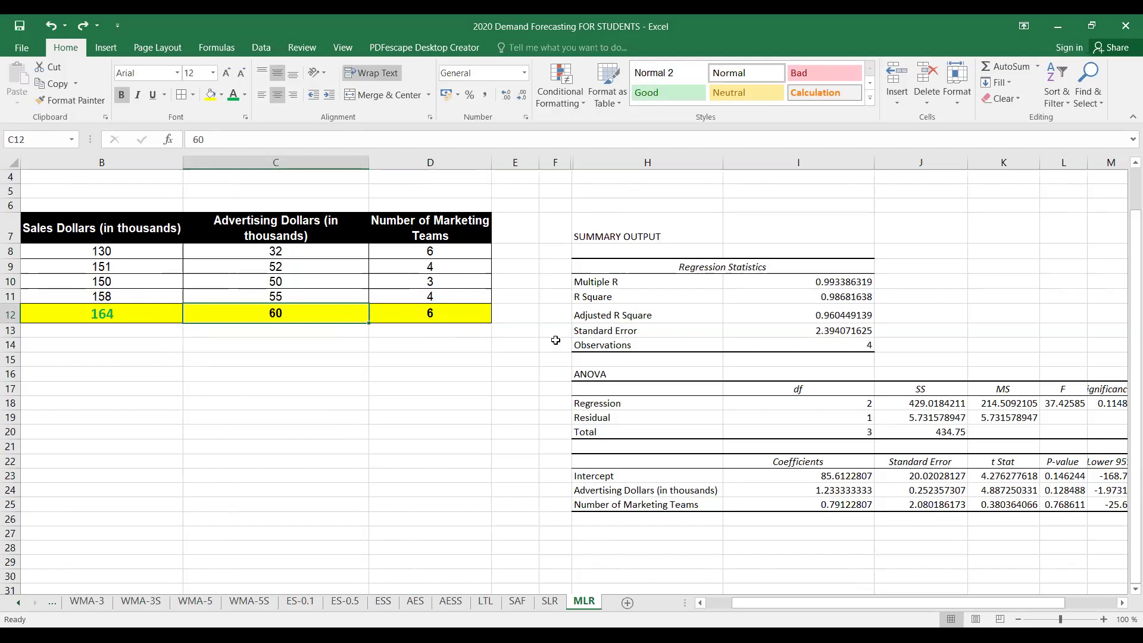
Fill R Square 0.9868 in I11 yellow and widen columns L and M to show full values.
click(813, 294)
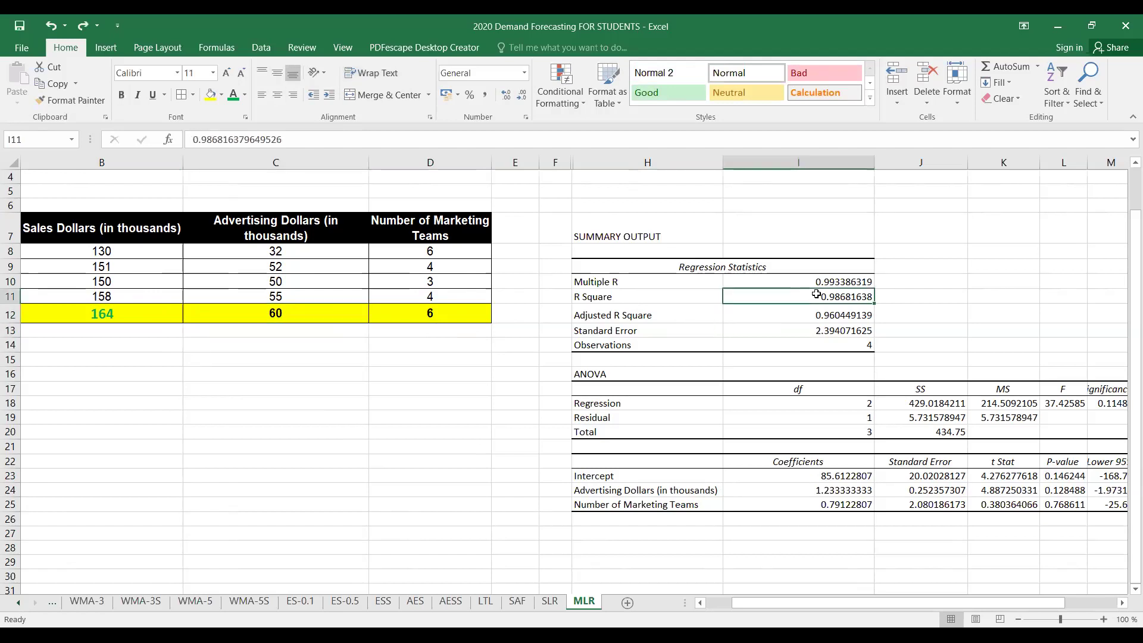
click(210, 95)
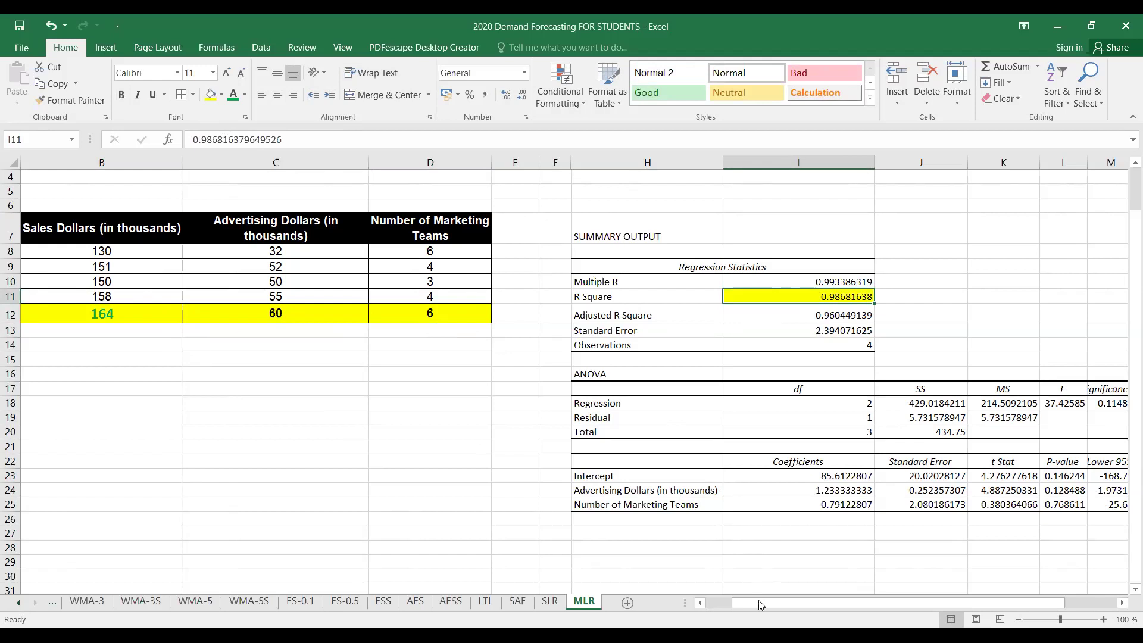
drag(749, 599, 779, 600)
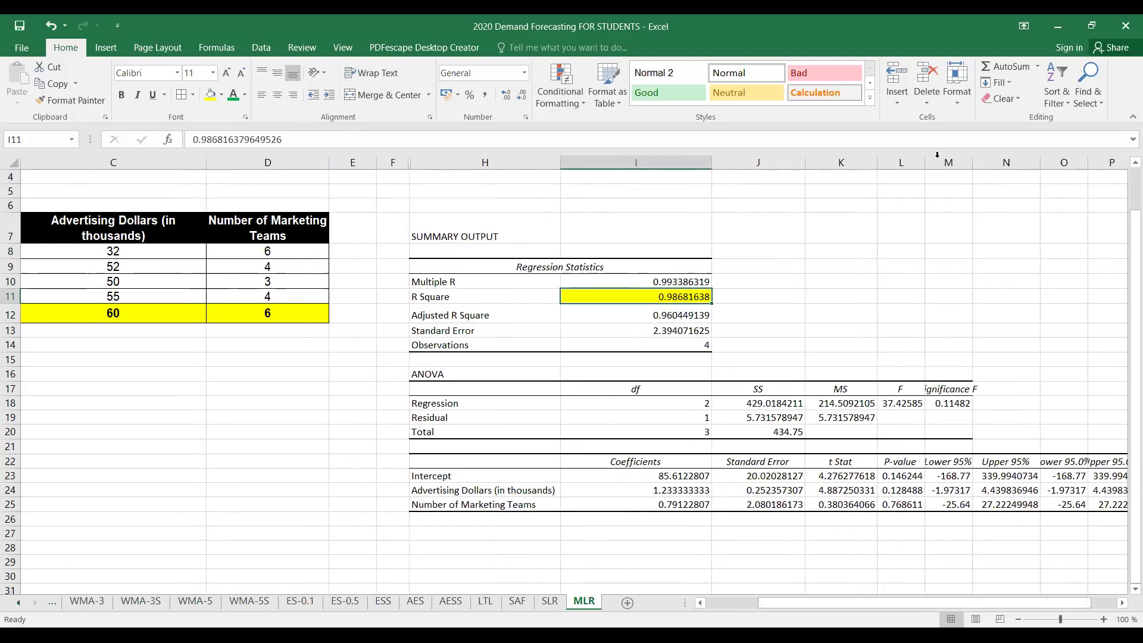
drag(924, 162, 941, 161)
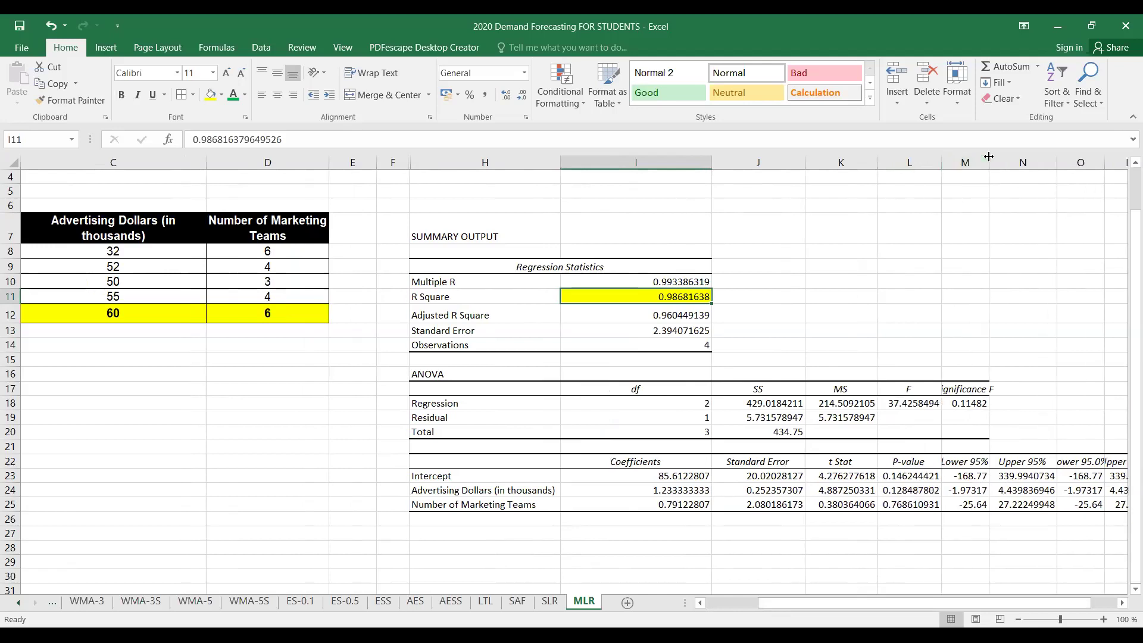
double_click(989, 157)
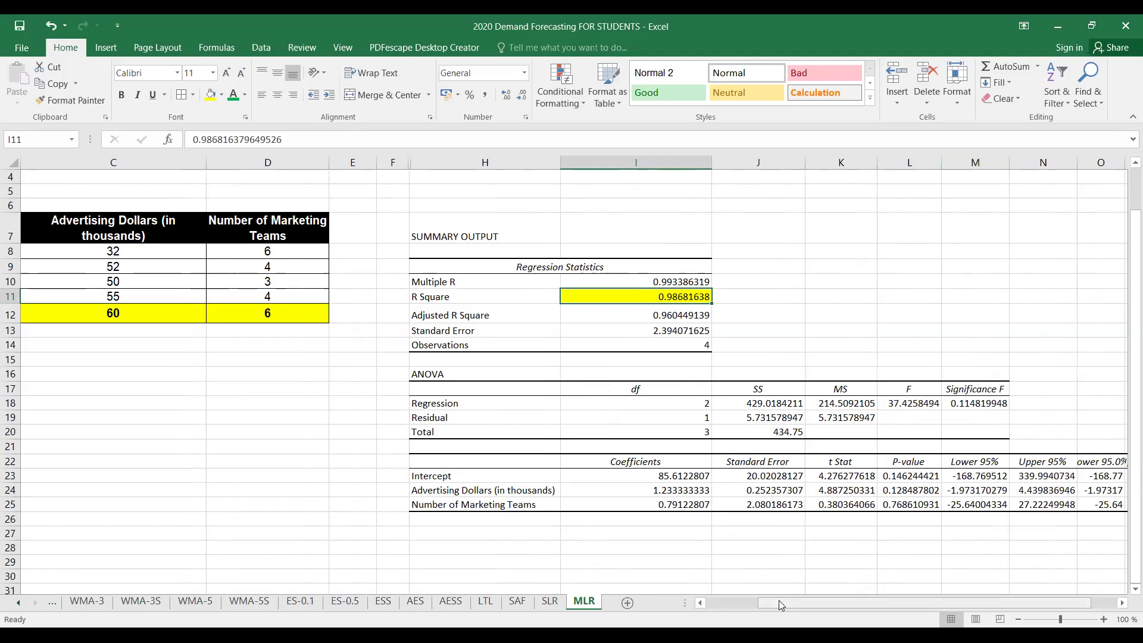
drag(781, 601, 713, 604)
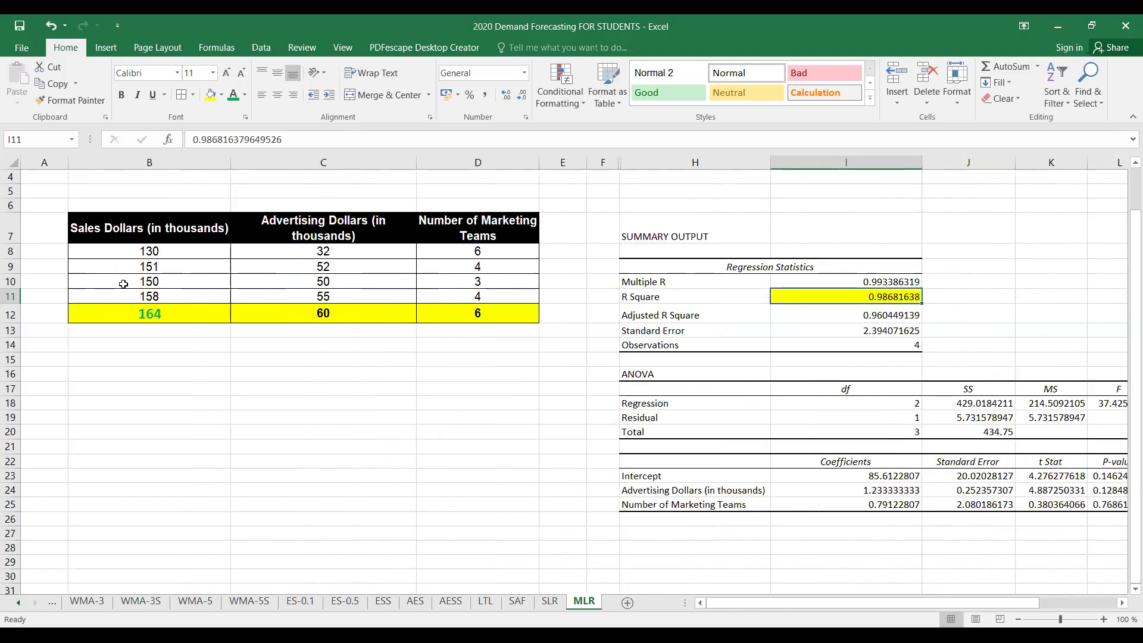